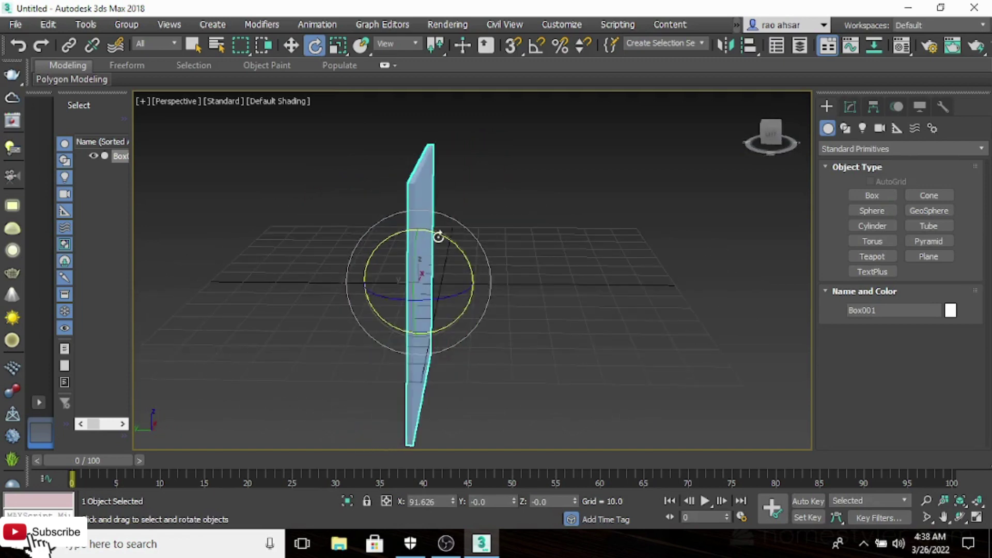
Step: Activate the Move tool for the upright flat box
middle_click_drag(437, 236, 563, 299, "alt")
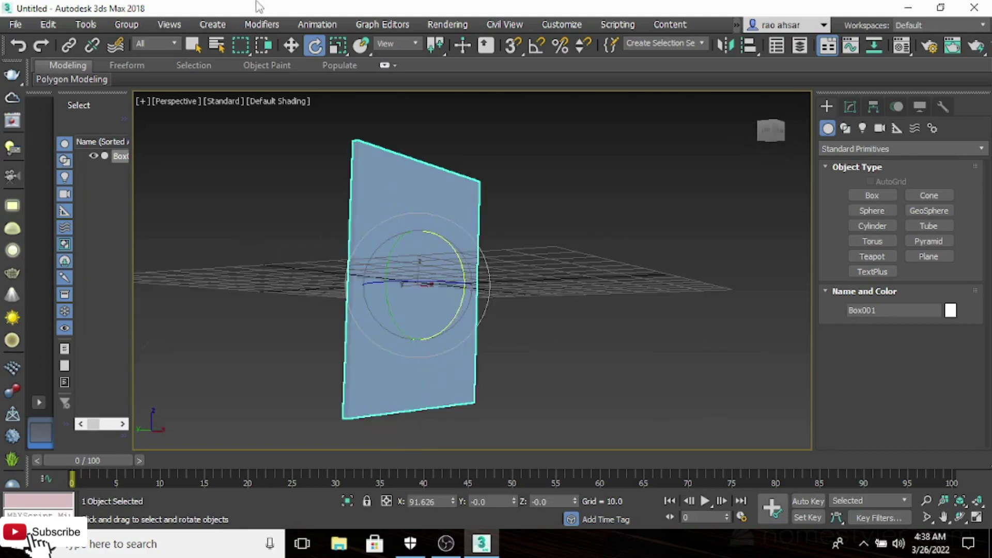
left_click(262, 25)
mouse_move(316, 24)
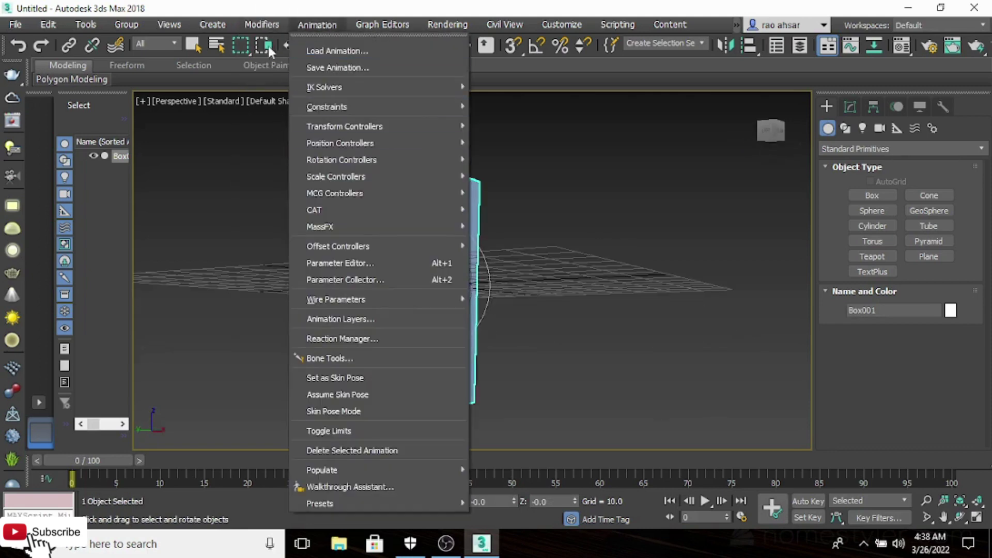
left_click(287, 45)
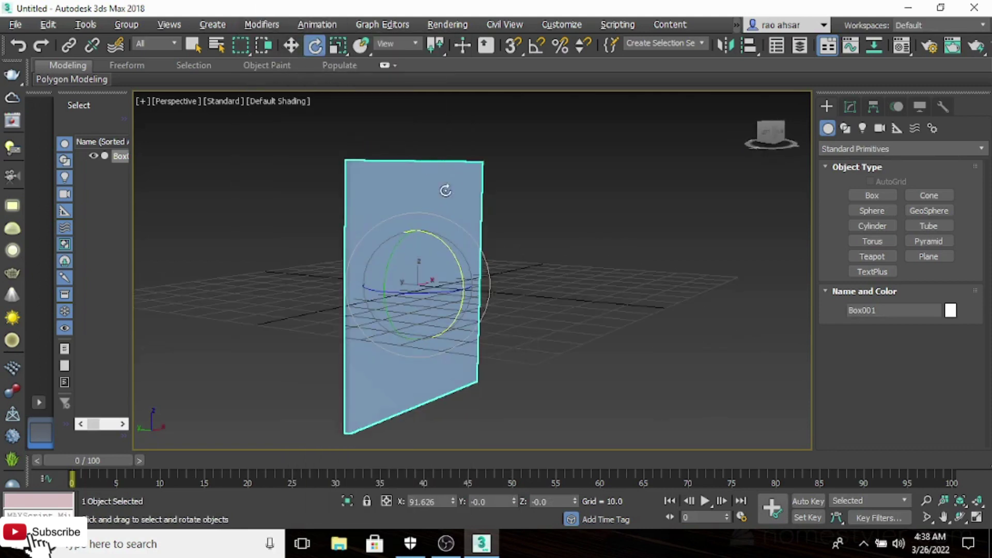
left_click(291, 46)
middle_click_drag(471, 272, 480, 301, "alt")
scroll(454, 210, "up", 3)
scroll(487, 255, "down", 3)
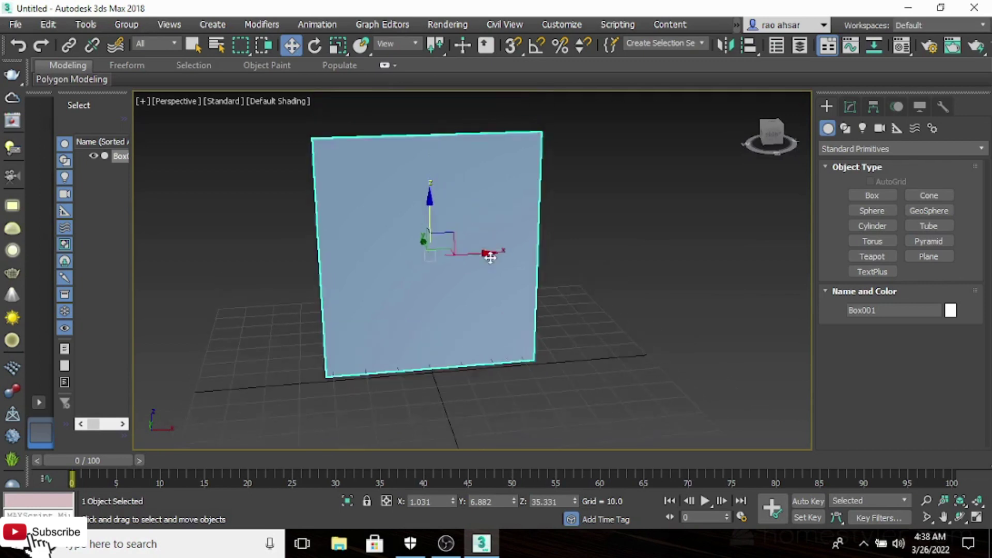
middle_click_drag(487, 254, 491, 332, "alt")
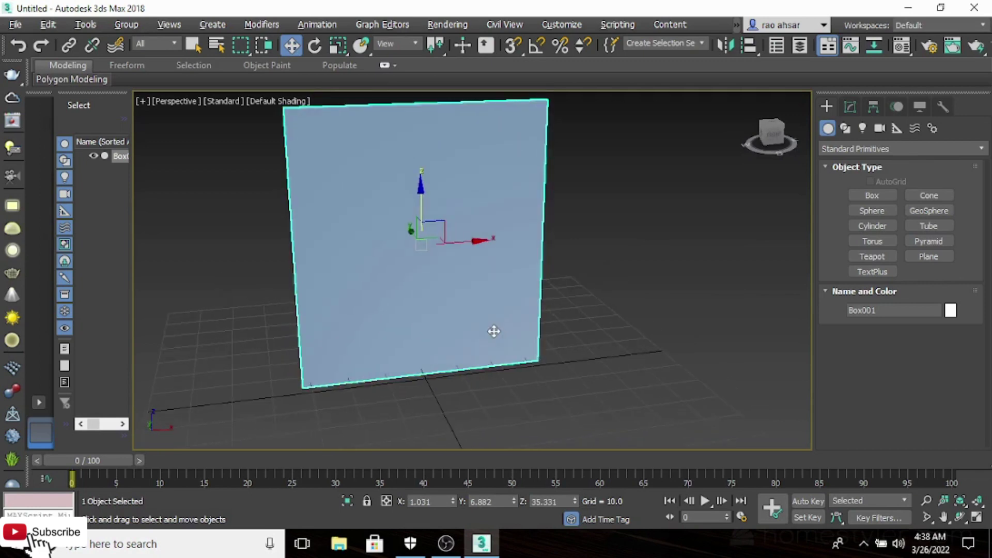
Step: Convert the upright flat box to an Editable Poly
right_click(459, 164)
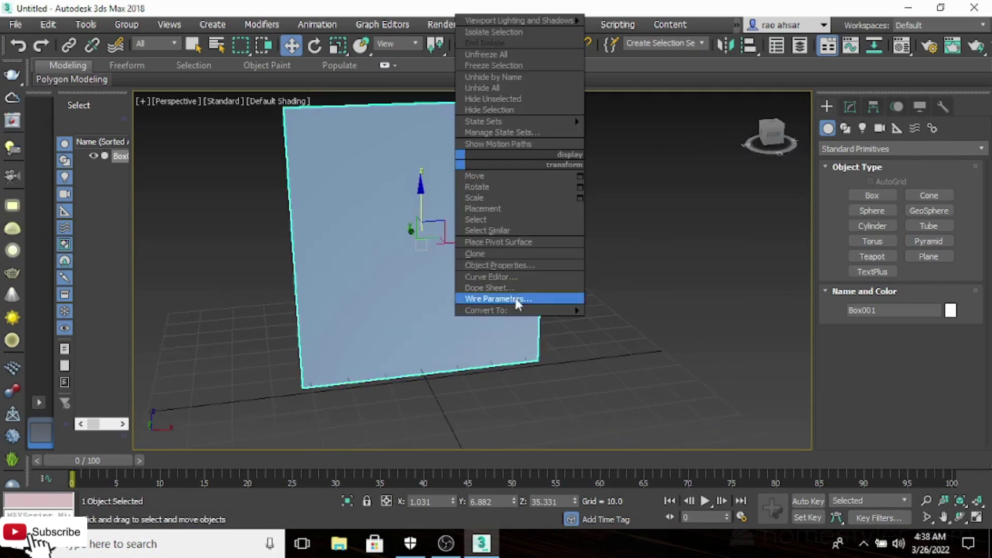
mouse_move(553, 310)
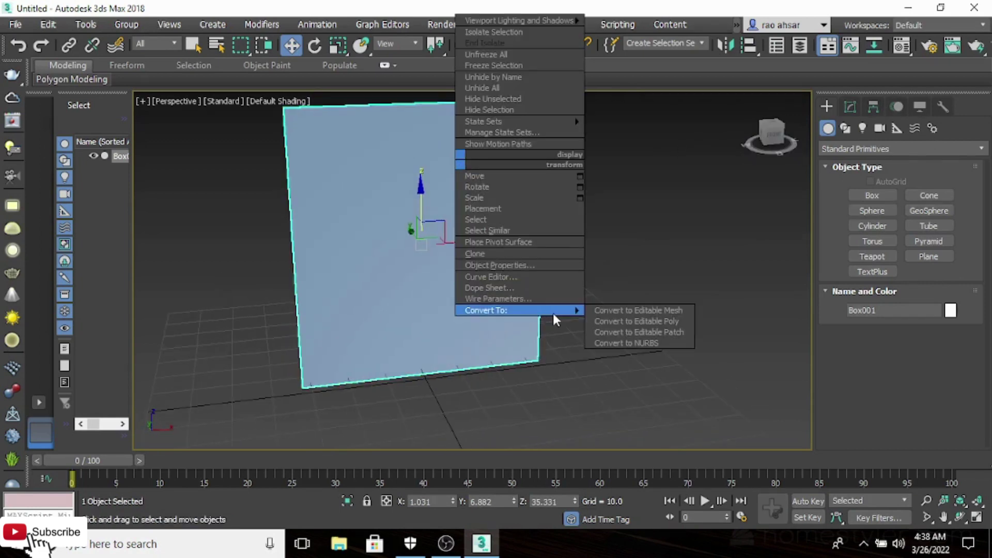
left_click(669, 320)
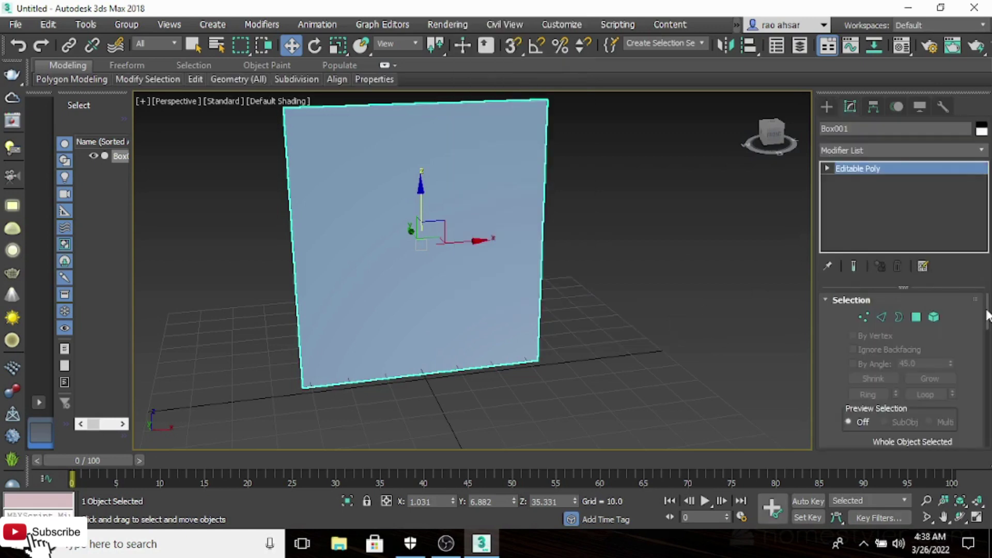
Step: Select the four long horizontal edges along the top and bottom of the flat box at edge level
scroll(986, 315, "down", 3)
scroll(986, 297, "up", 3)
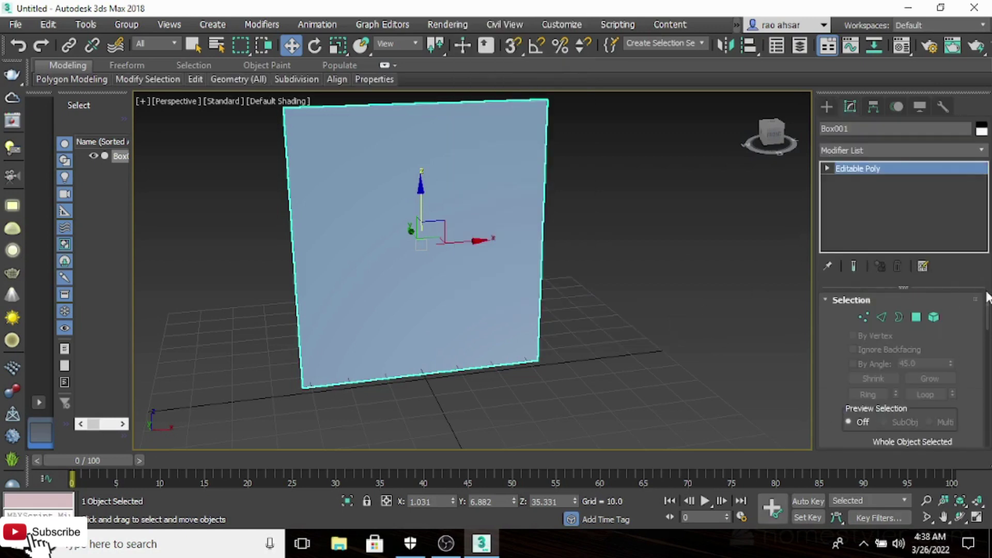
left_click(881, 317)
middle_click_drag(504, 214, 518, 282)
scroll(573, 287, "down", 4)
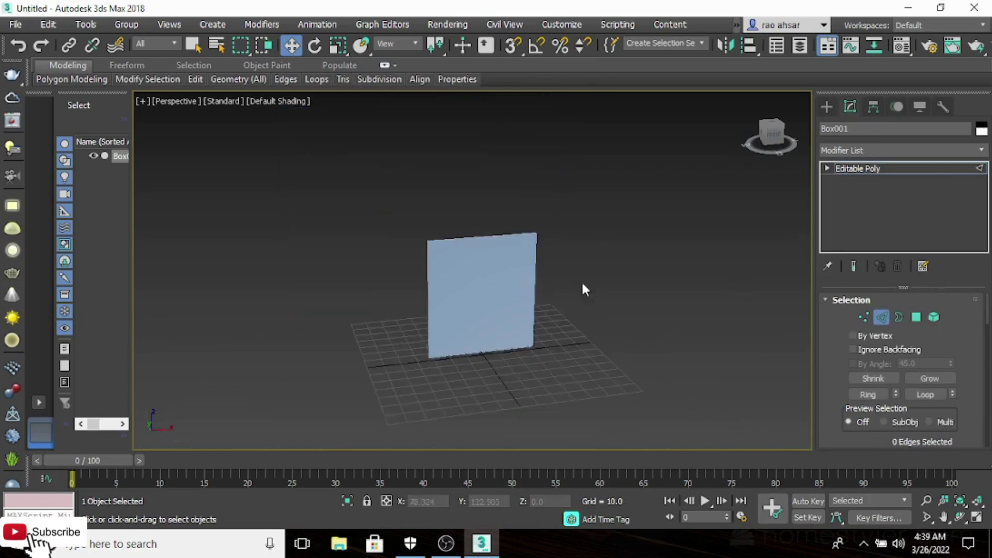
middle_click_drag(582, 287, 511, 240, "alt")
left_click_drag(467, 185, 495, 354)
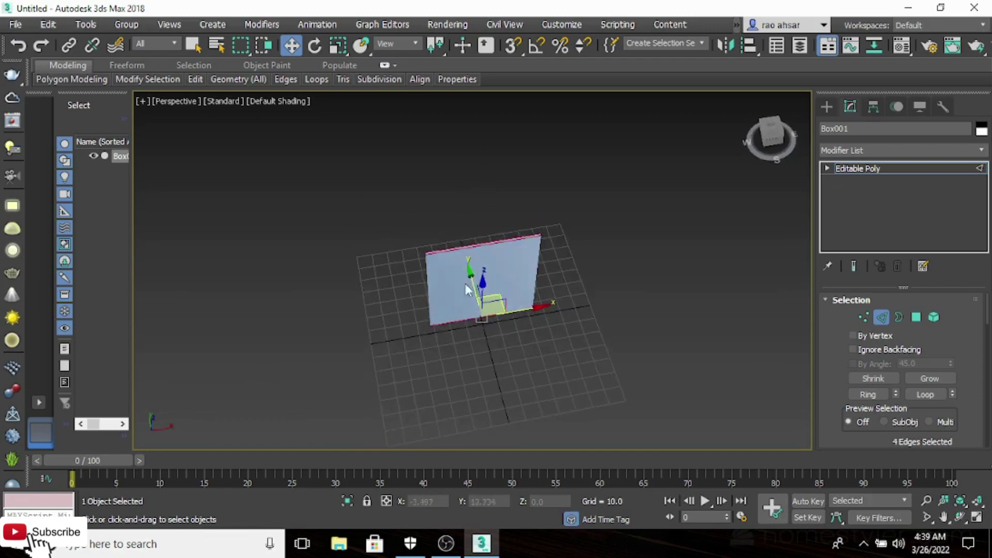
scroll(444, 235, "up", 5)
scroll(445, 234, "down", 5)
middle_click_drag(444, 235, 484, 207, "alt")
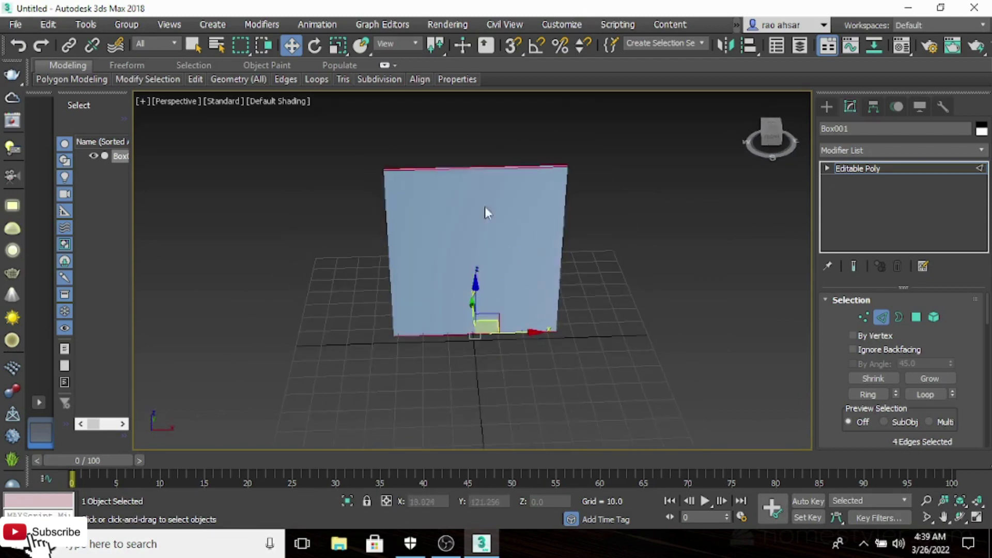
middle_click_drag(531, 288, 489, 168)
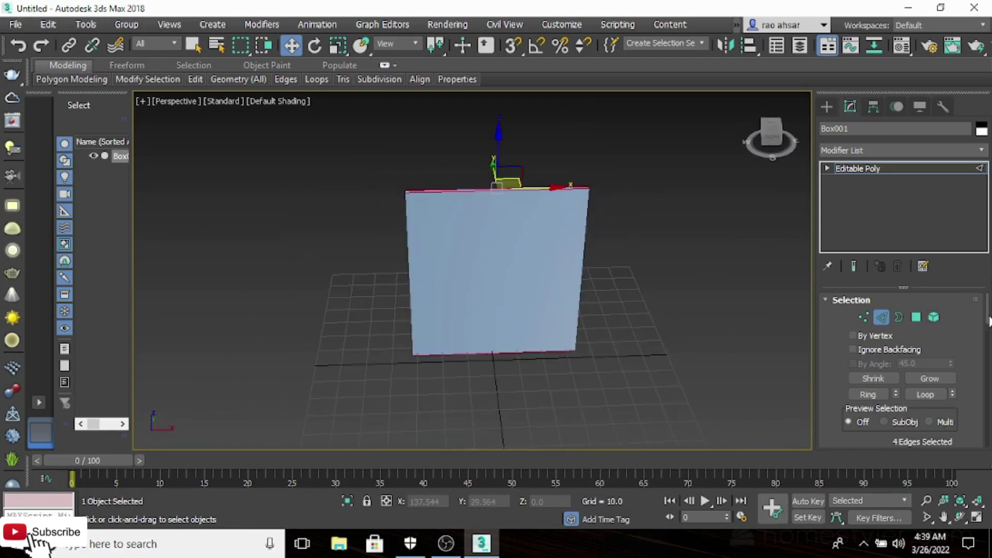
Step: Connect the selected edges with 2 segments and use Pinch to spread the two vertical divisions slightly apart
scroll(983, 336, "down", 5)
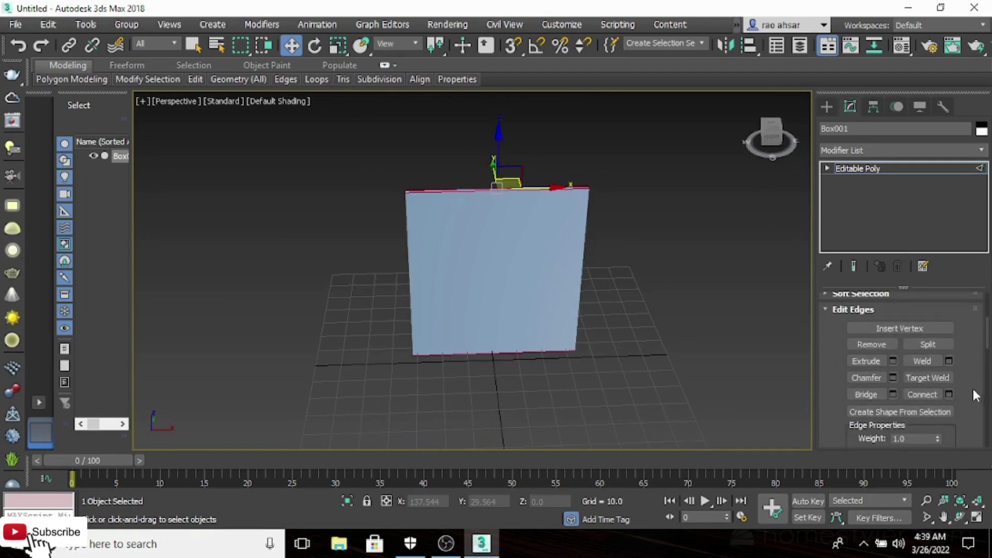
left_click(949, 395)
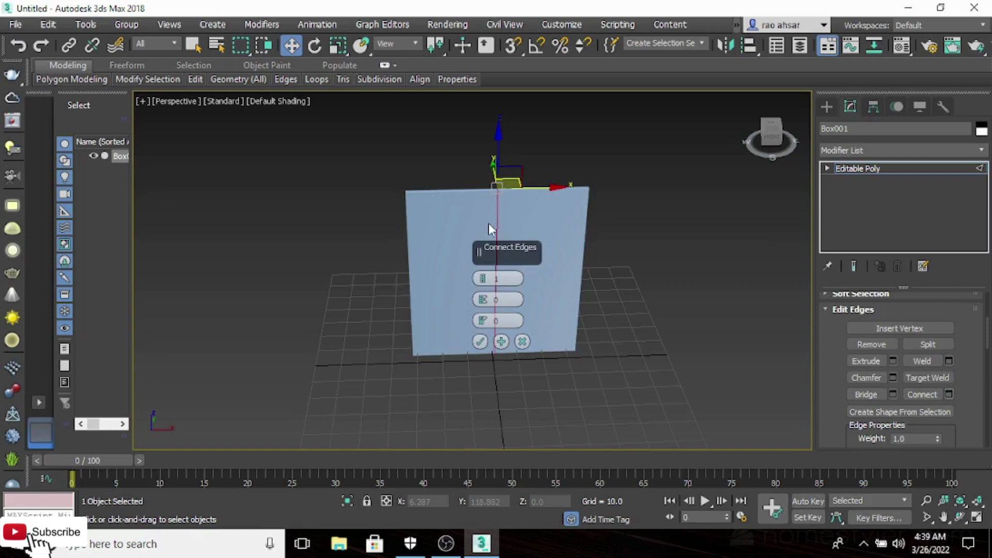
left_click(486, 279)
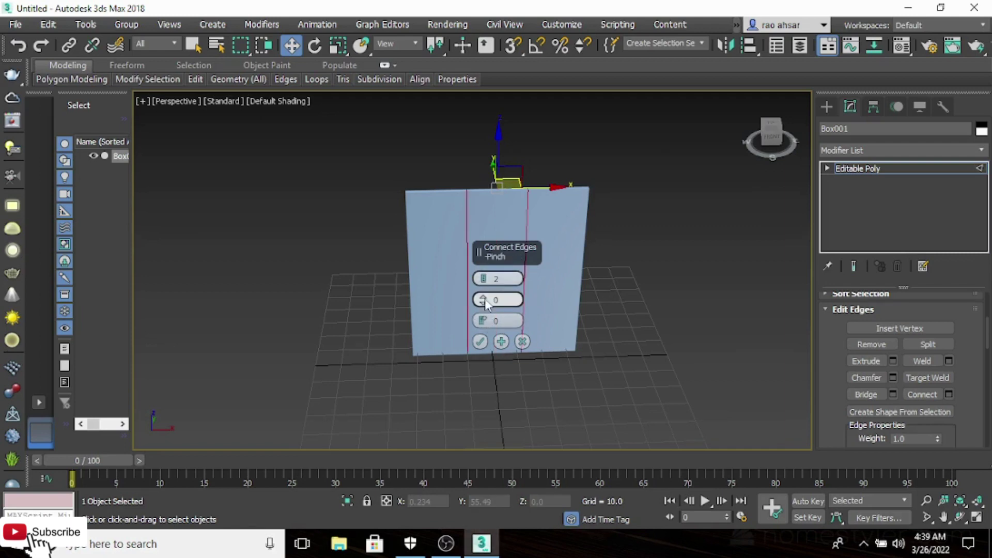
left_click_drag(485, 301, 484, 298)
left_click(480, 342)
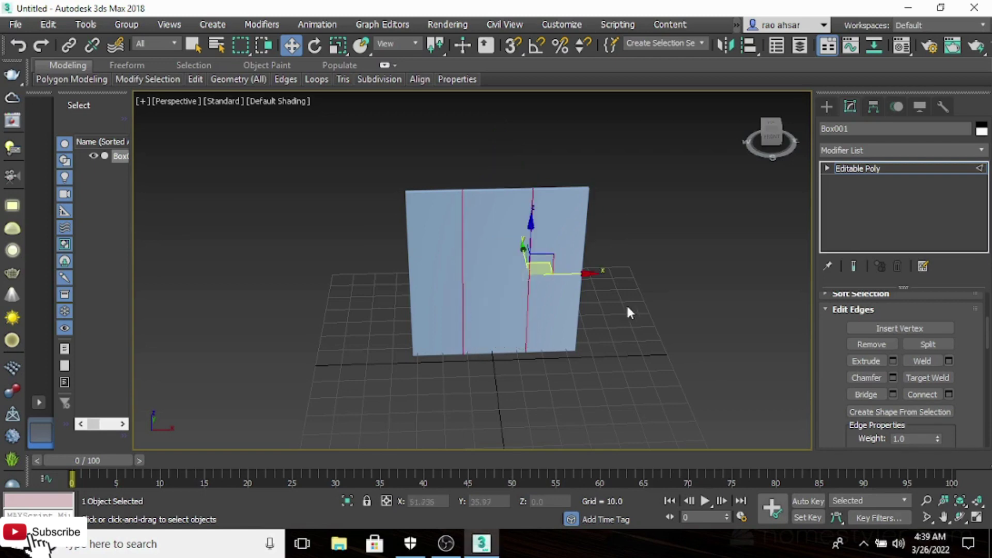
Step: Select all three front polygons of the divided box at polygon level
middle_click_drag(661, 321, 643, 322)
left_click_drag(987, 344, 985, 303)
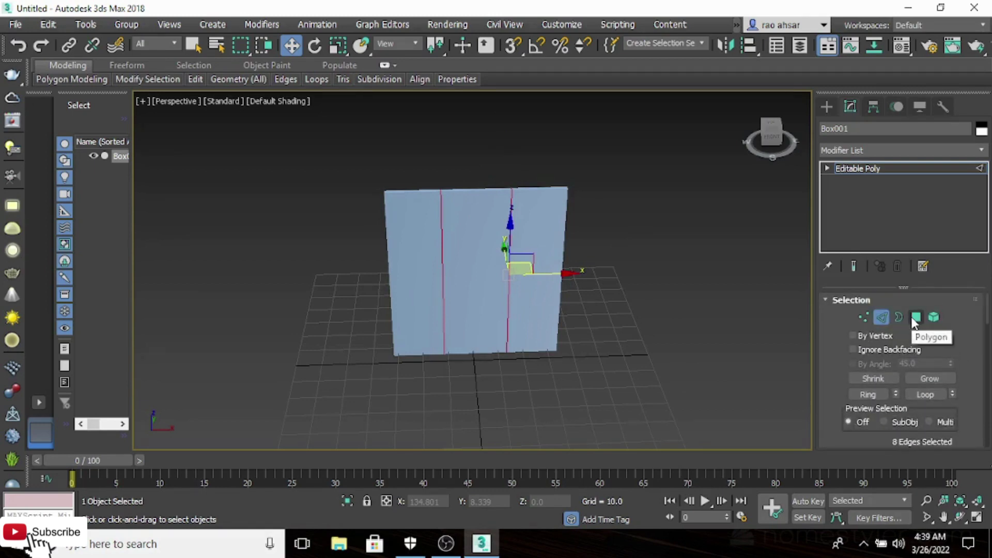
left_click(915, 317)
middle_click_drag(524, 274, 531, 305)
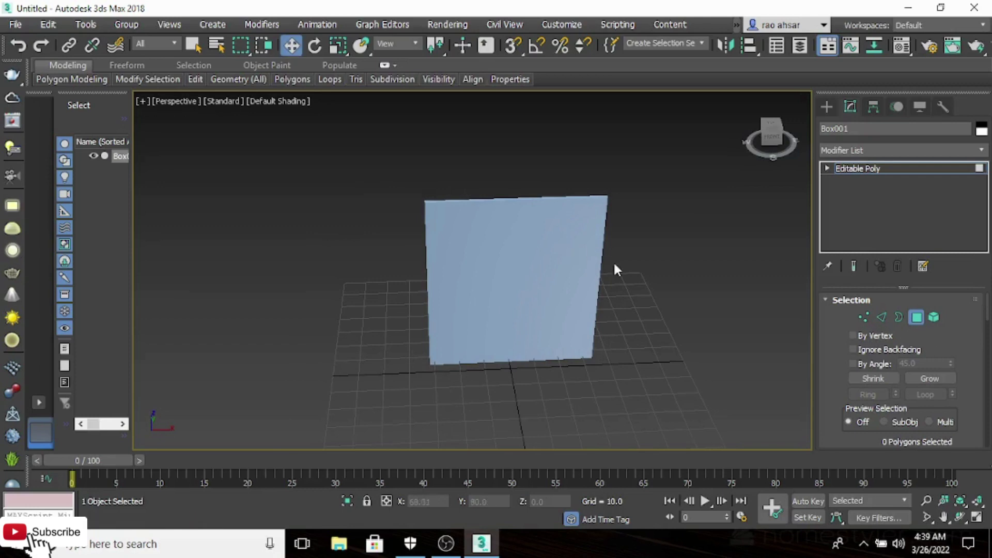
left_click(916, 318)
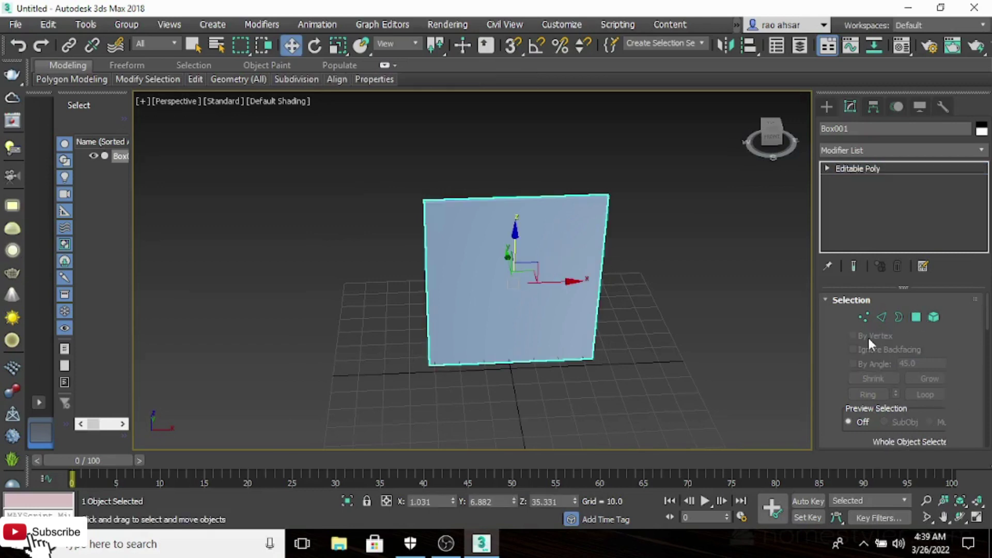
left_click(915, 317)
left_click(570, 253)
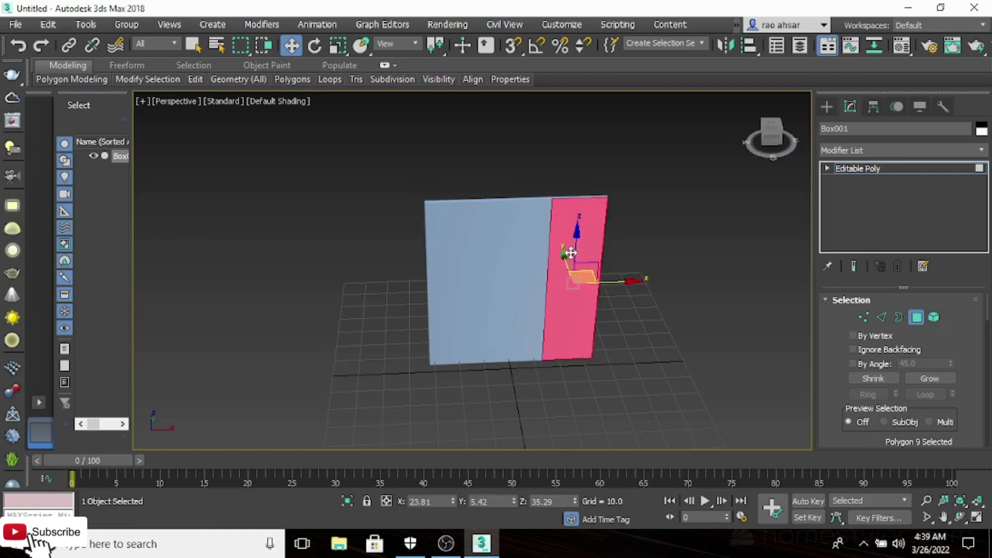
left_click(527, 257, "ctrl")
left_click(447, 249, "ctrl")
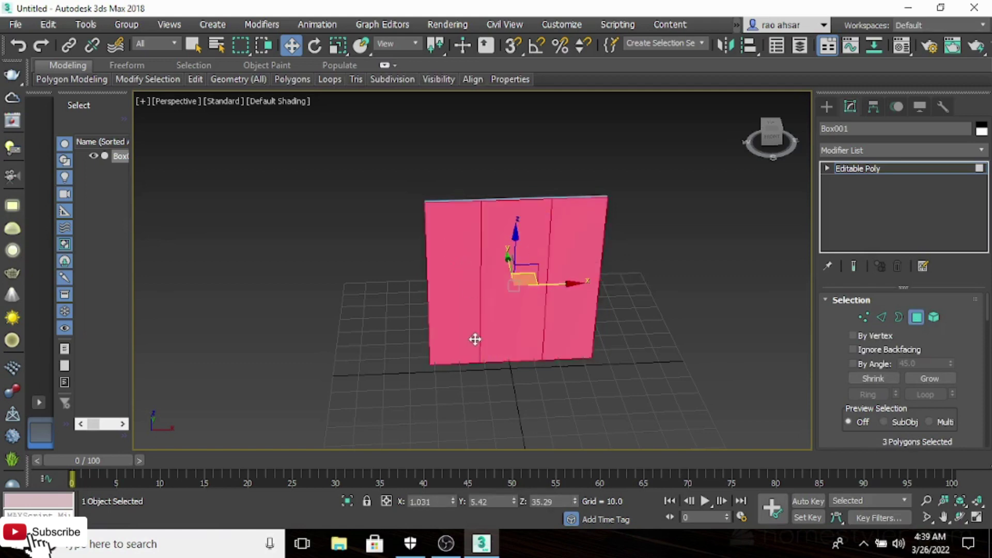
Step: Add the three back polygons of the box to the polygon selection
middle_click_drag(475, 339, 703, 314, "alt")
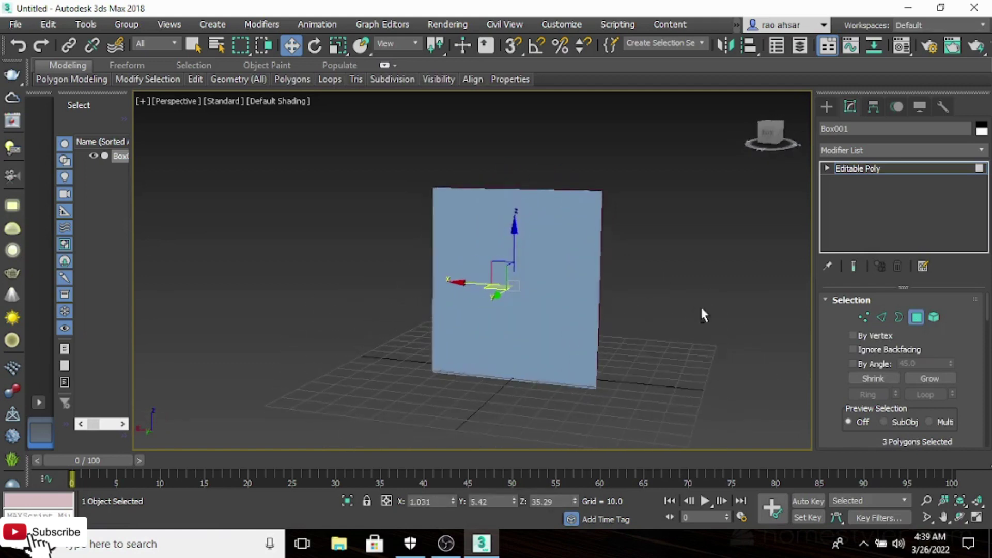
left_click(577, 280, "ctrl")
left_click(509, 239, "ctrl")
left_click(450, 231, "ctrl")
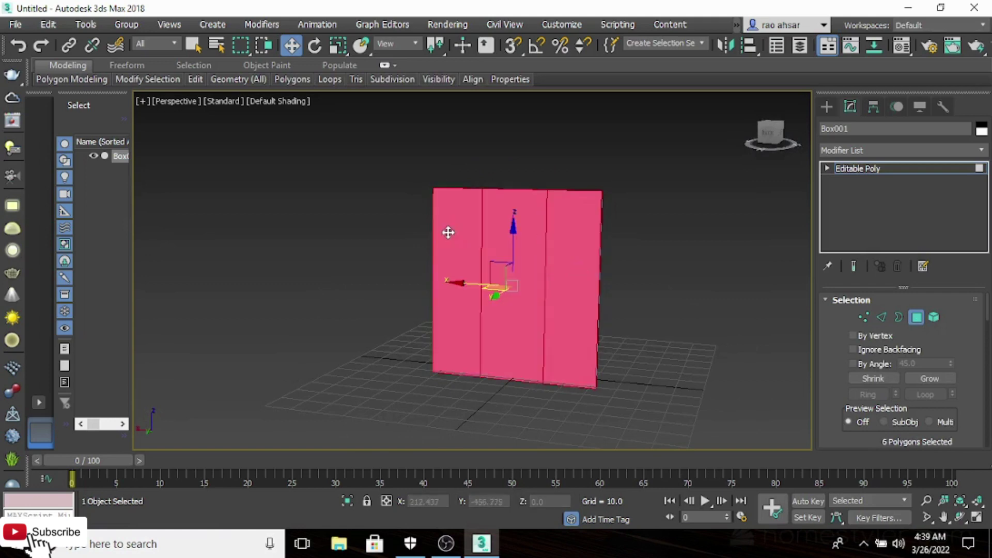
middle_click_drag(694, 308, 473, 323, "alt")
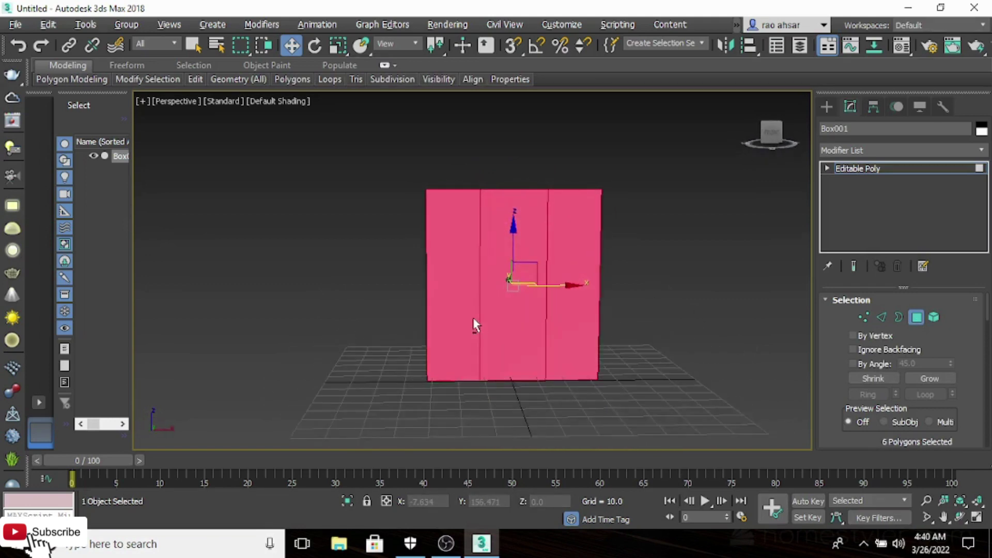
scroll(563, 323, "up", 3)
middle_click_drag(563, 323, 718, 314, "alt")
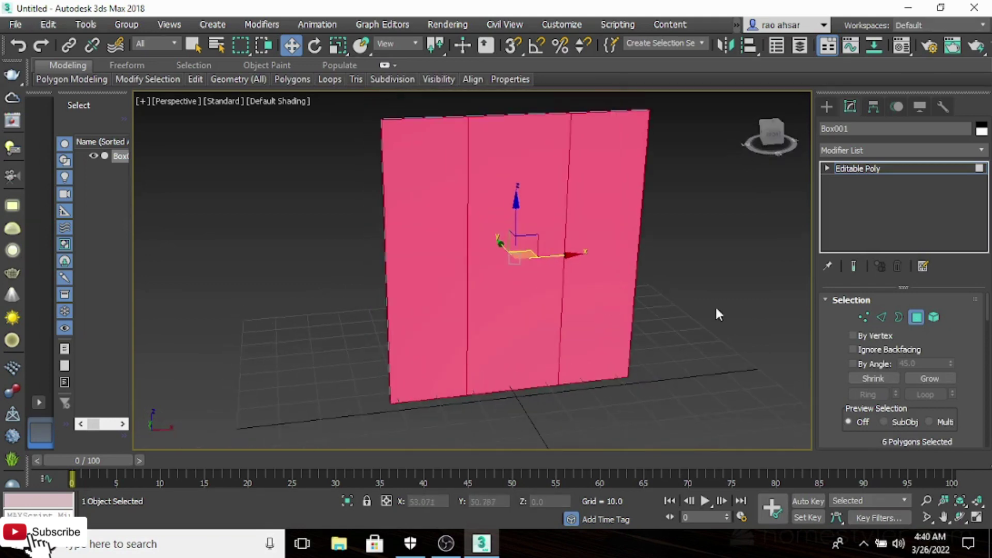
Step: Inset the selected front and back polygons individually, By Polygon, with an amount of 1.178
left_click_drag(987, 313, 987, 333)
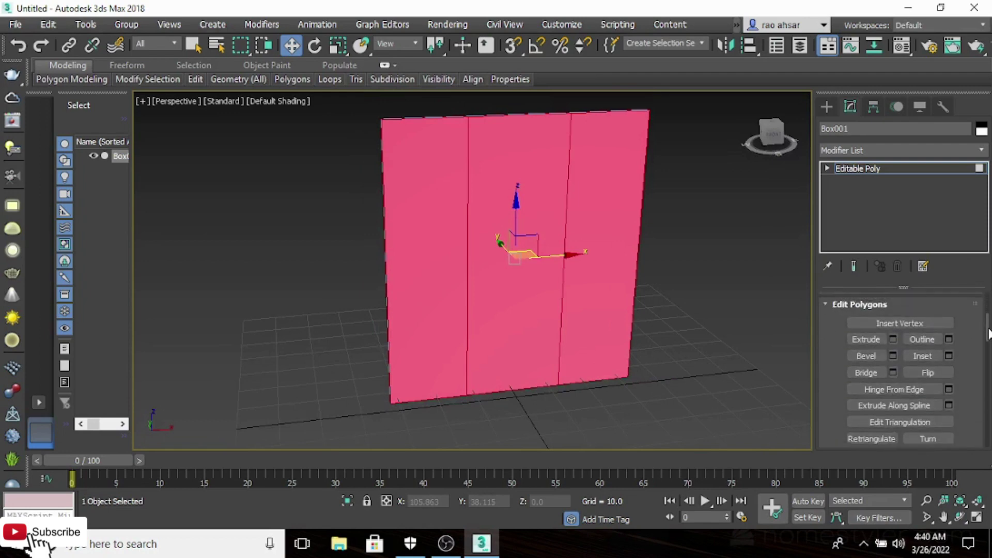
left_click(949, 356)
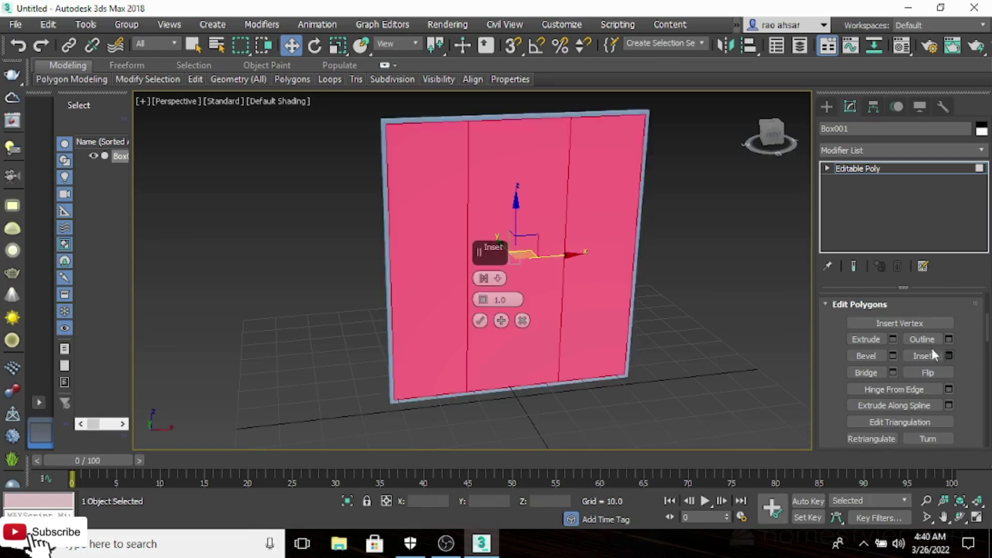
middle_click_drag(456, 237, 476, 267)
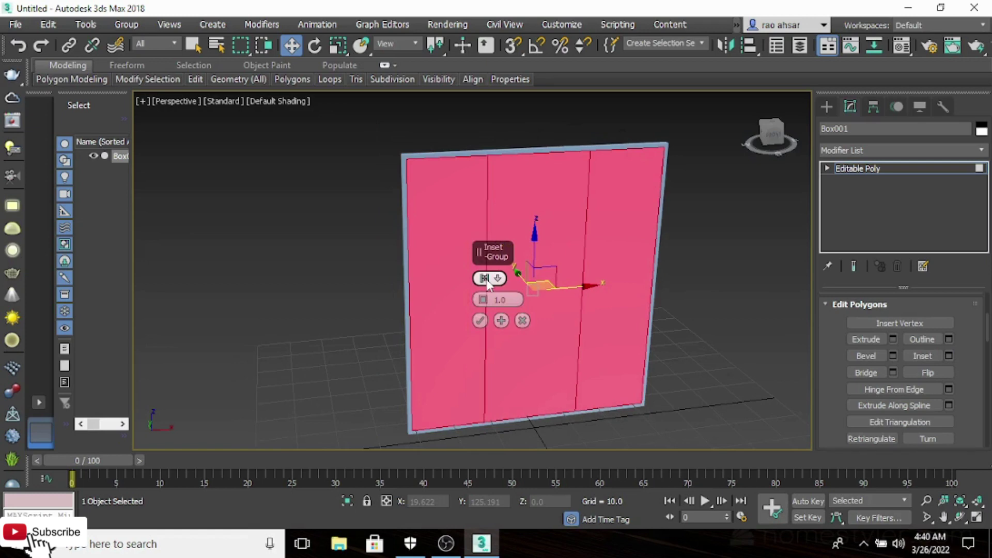
left_click(486, 279)
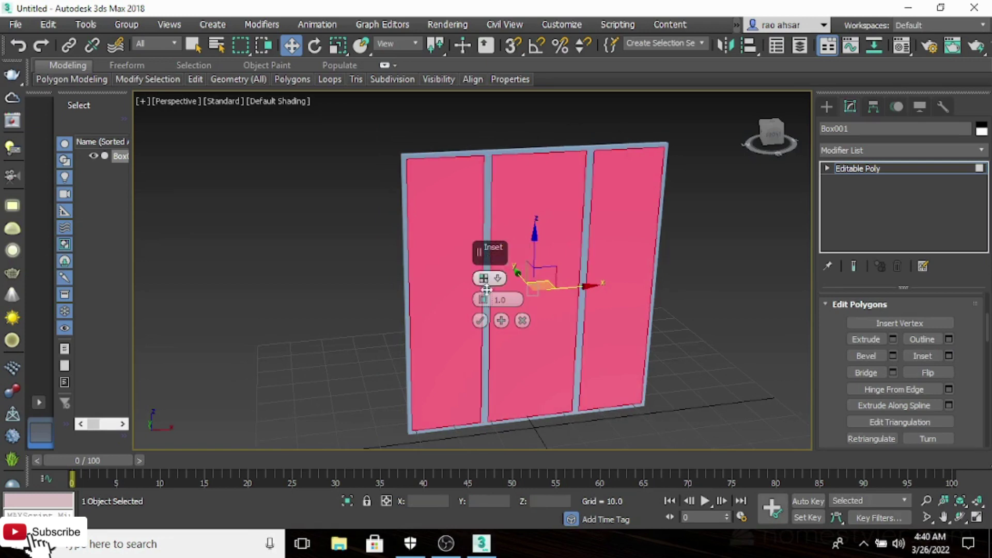
mouse_move(486, 301)
left_mouse_down()
mouse_move(485, 287)
mouse_move(488, 302)
left_mouse_up()
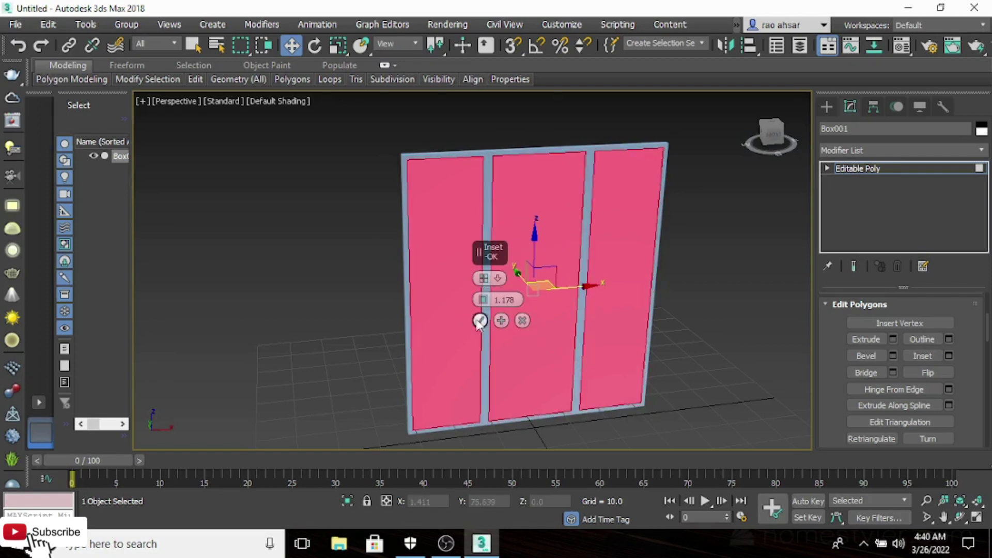
left_click(489, 322)
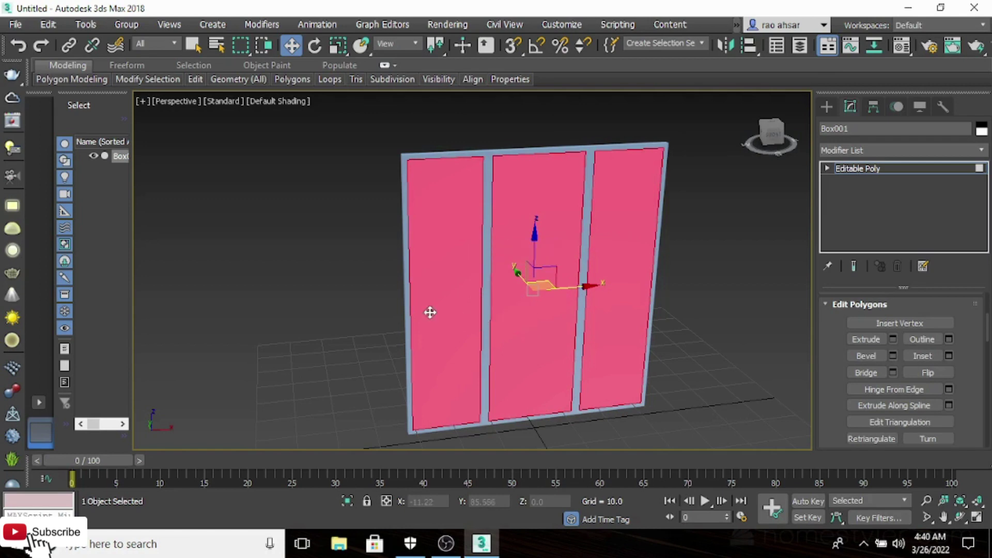
Step: Open the Material Editor with the inset front and back polygons still selected
middle_click_drag(427, 310, 516, 310, "alt")
middle_click_drag(460, 290, 454, 261, "alt")
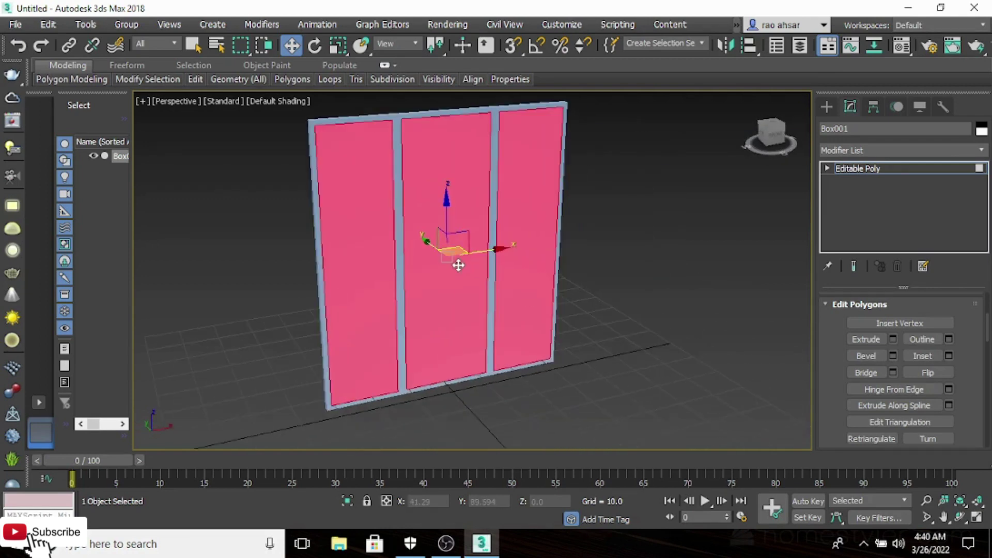
key("m")
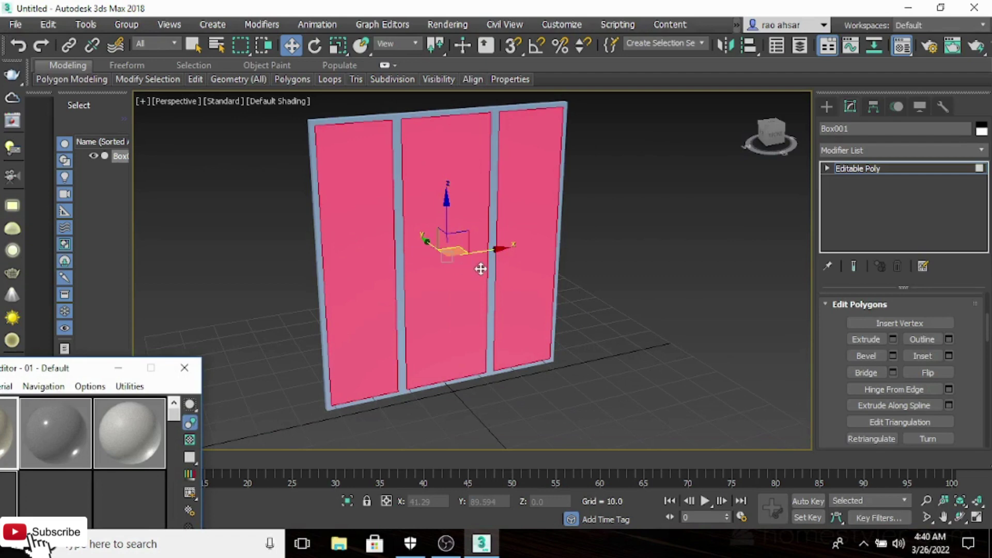
middle_click_drag(361, 224, 329, 239)
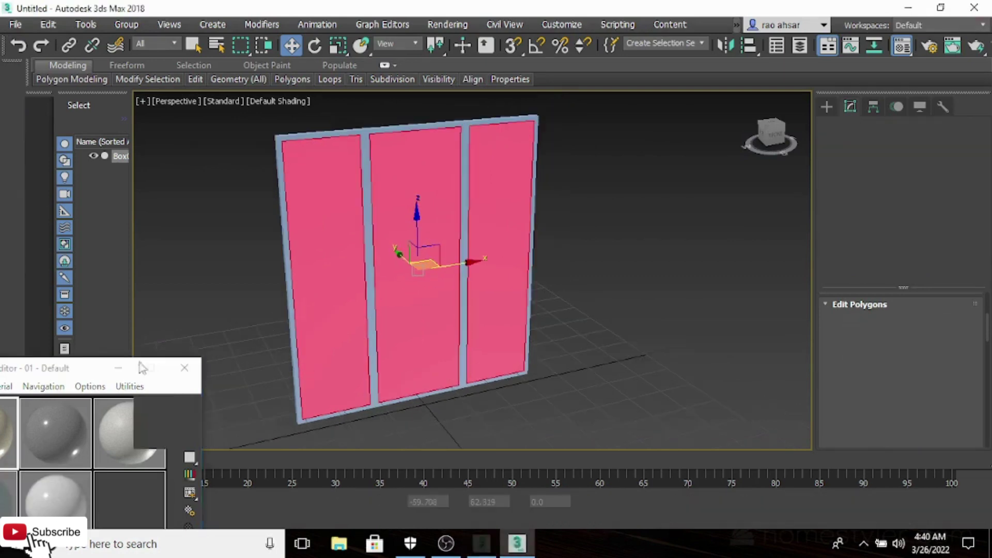
Step: Set the production renderer to V-Ray 5, hotfix 2 in the render setup and close the setup window
middle_click_drag(320, 294, 408, 294)
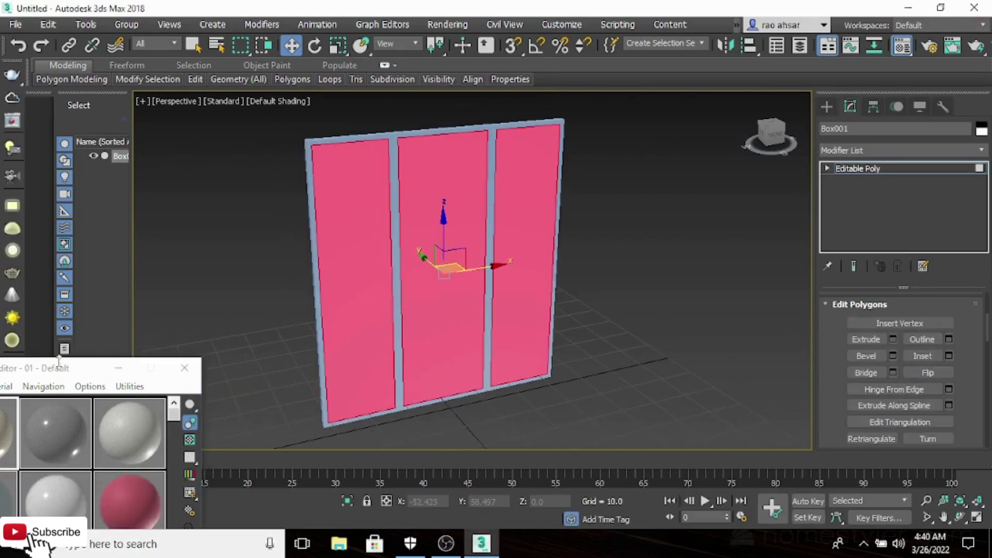
left_click_drag(59, 362, 129, 217)
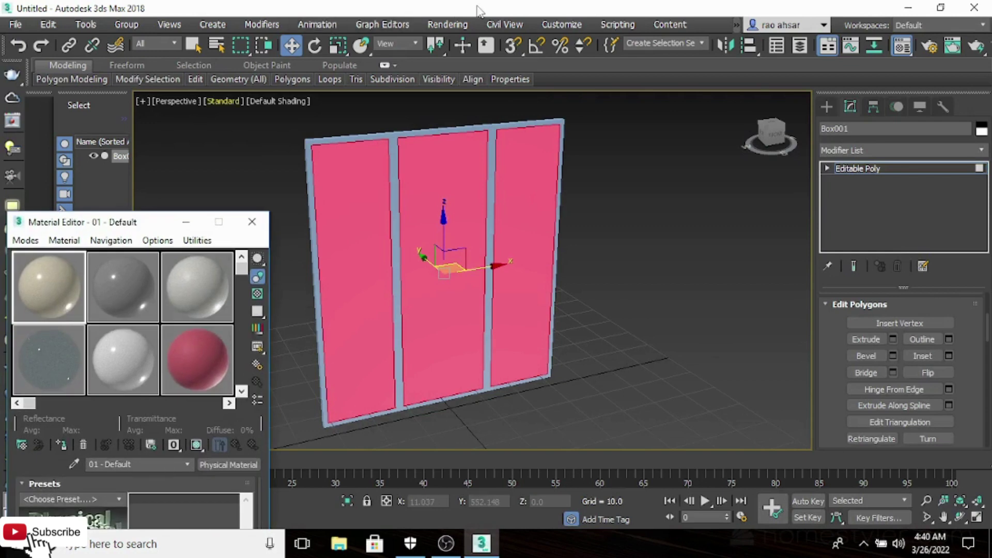
left_click(497, 82)
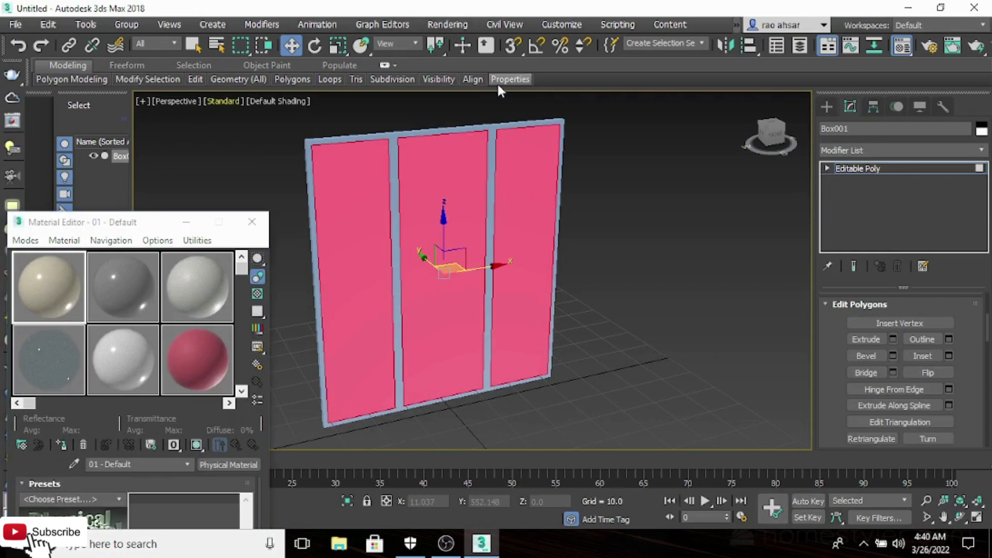
left_click(447, 25)
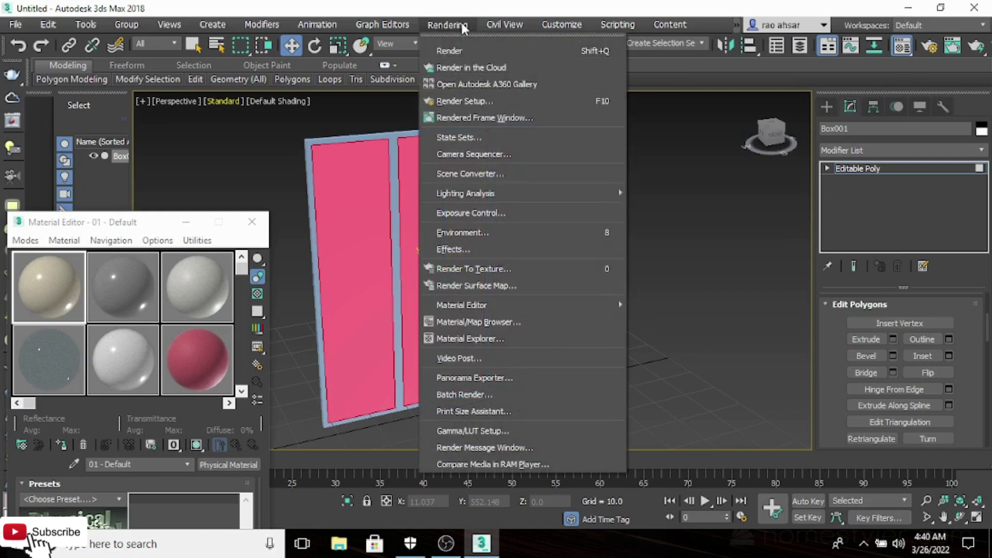
left_click(507, 99)
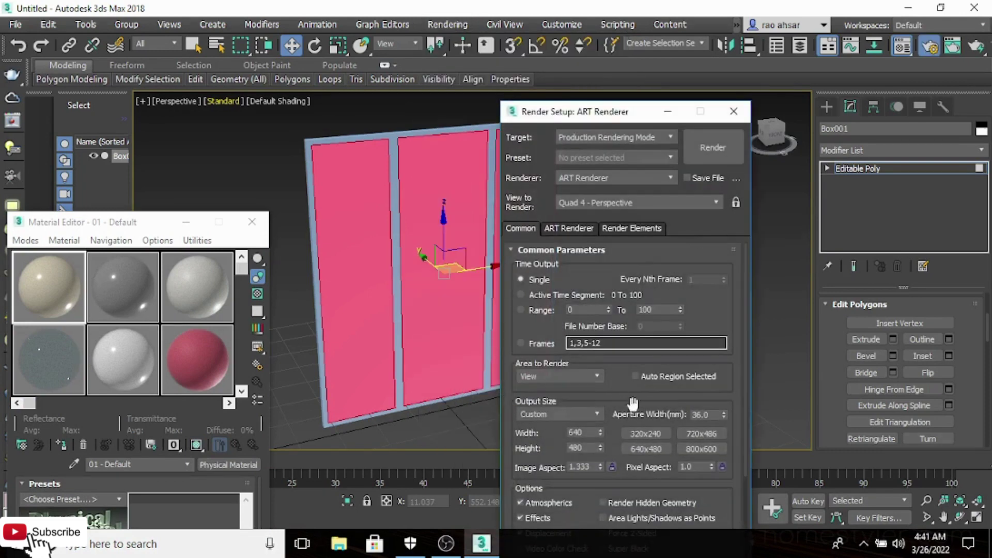
left_click(615, 180)
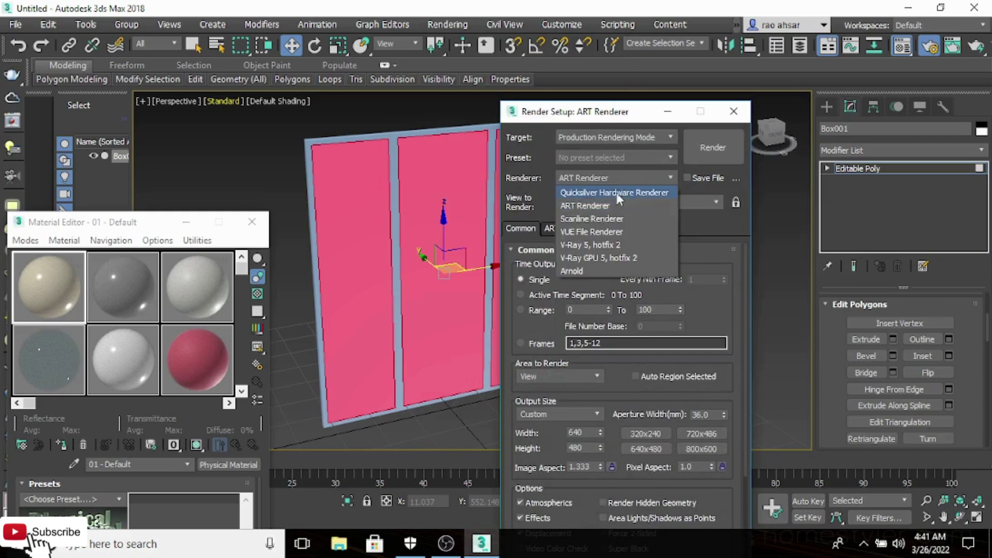
left_click(614, 246)
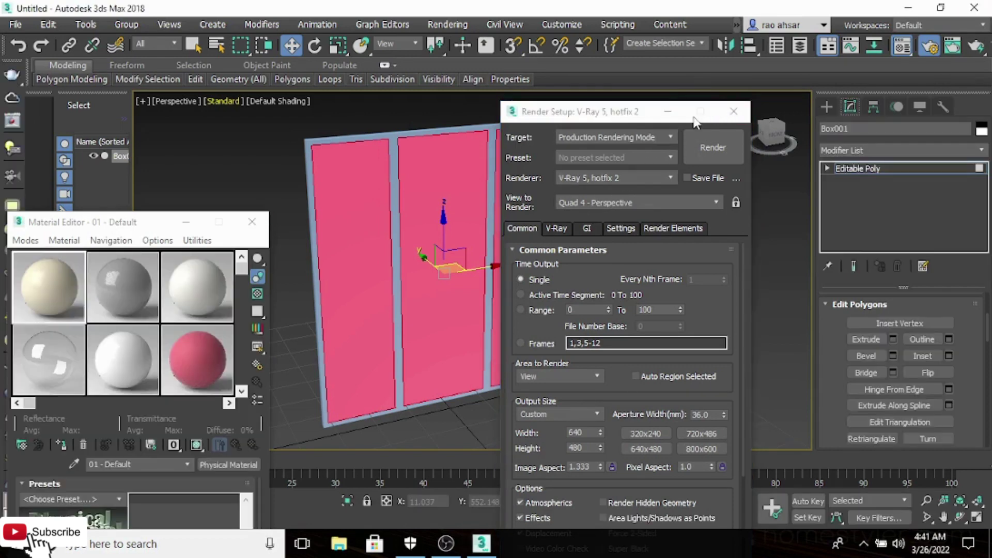
left_click(733, 112)
Step: Change the type of the first sample material, 01 - Default, from Physical Material to VRayMtl
left_click_drag(120, 226, 765, 81)
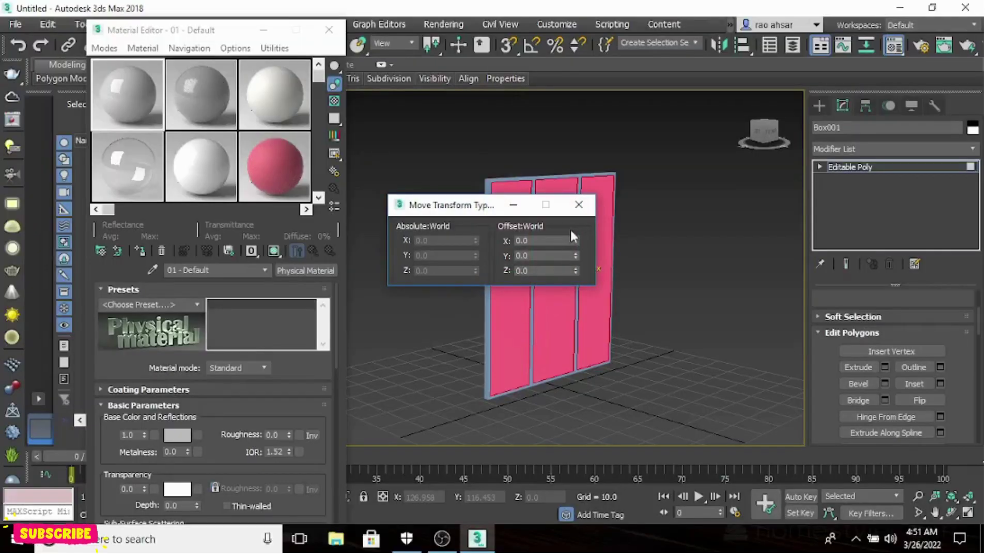
left_click(579, 204)
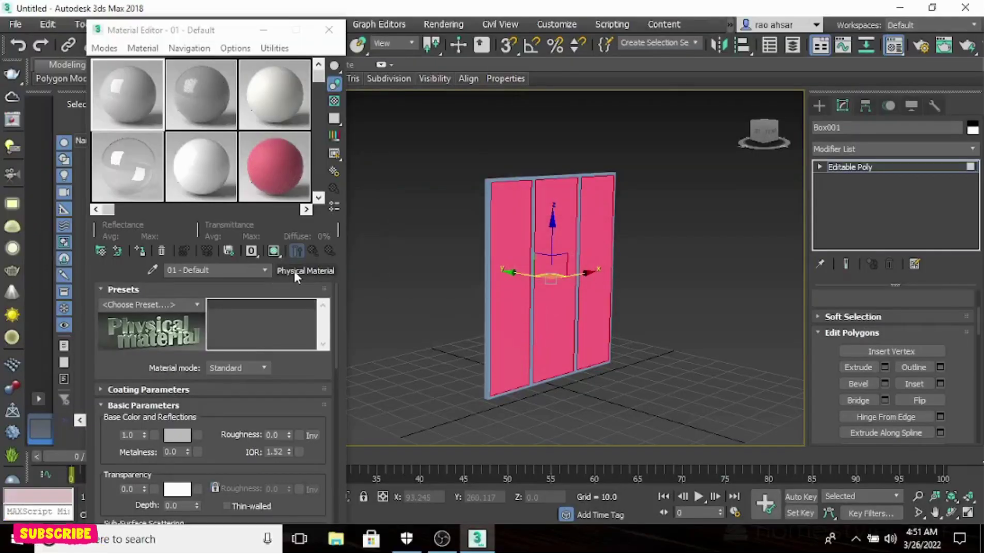
left_click(293, 271)
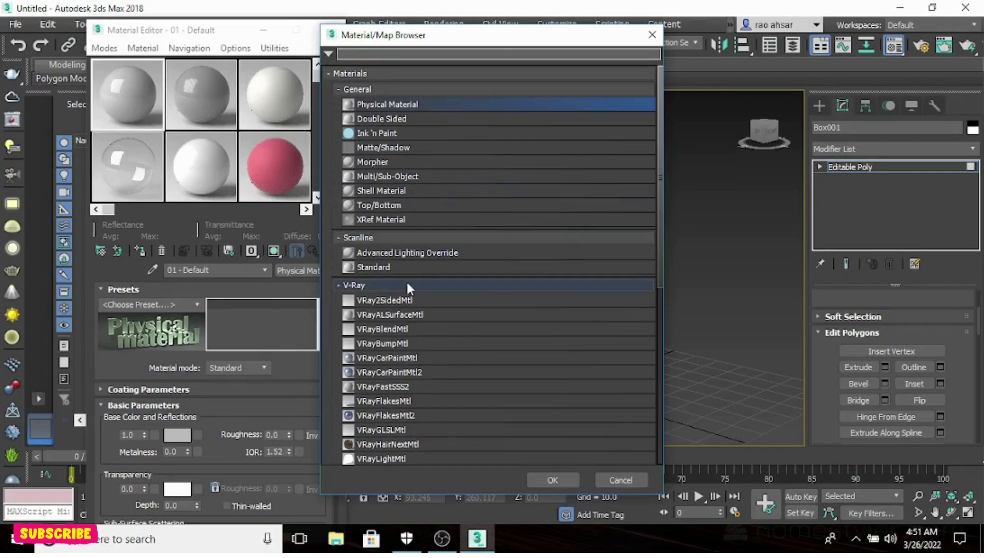
double_click(410, 265)
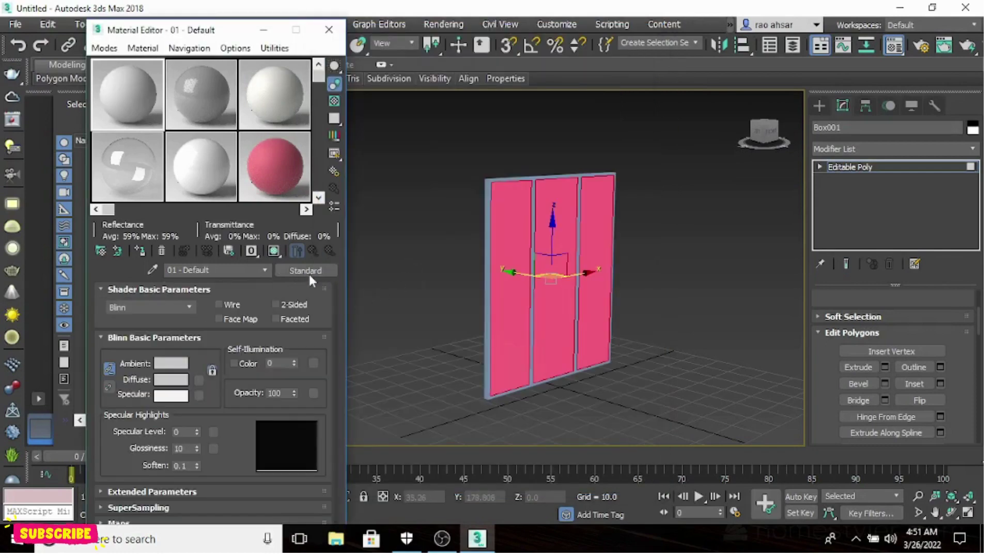
left_click(309, 270)
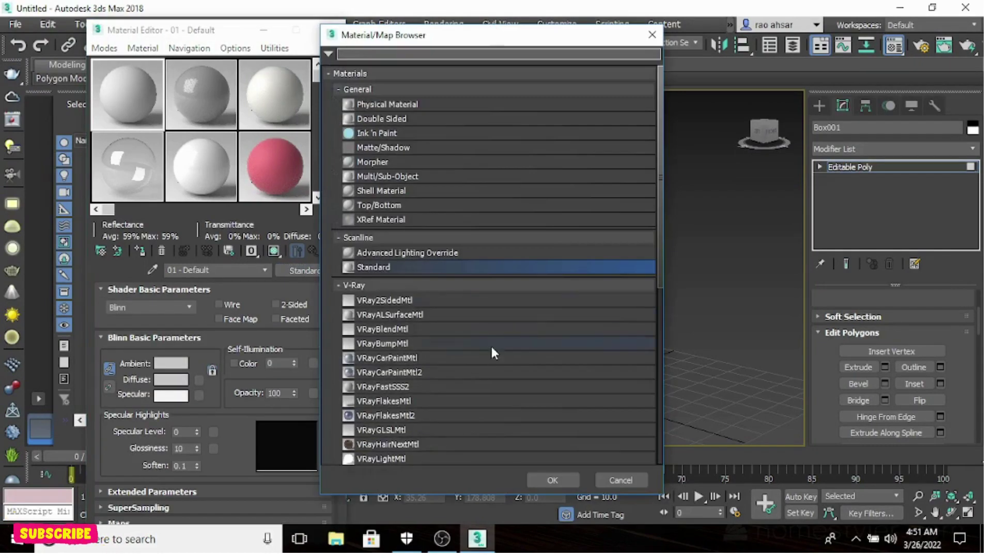
scroll(492, 346, "down", 3)
scroll(480, 346, "down", 1)
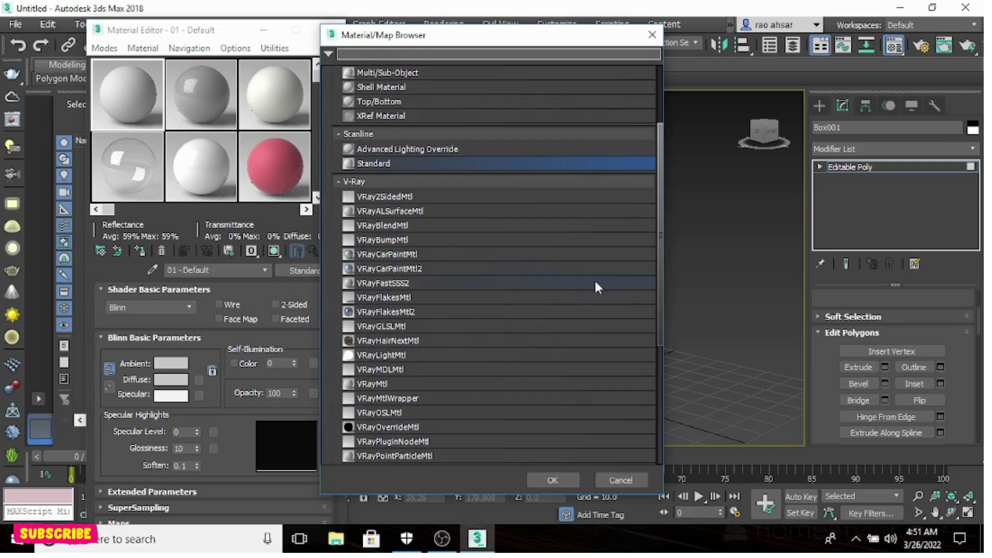
left_click(393, 383)
double_click(394, 383)
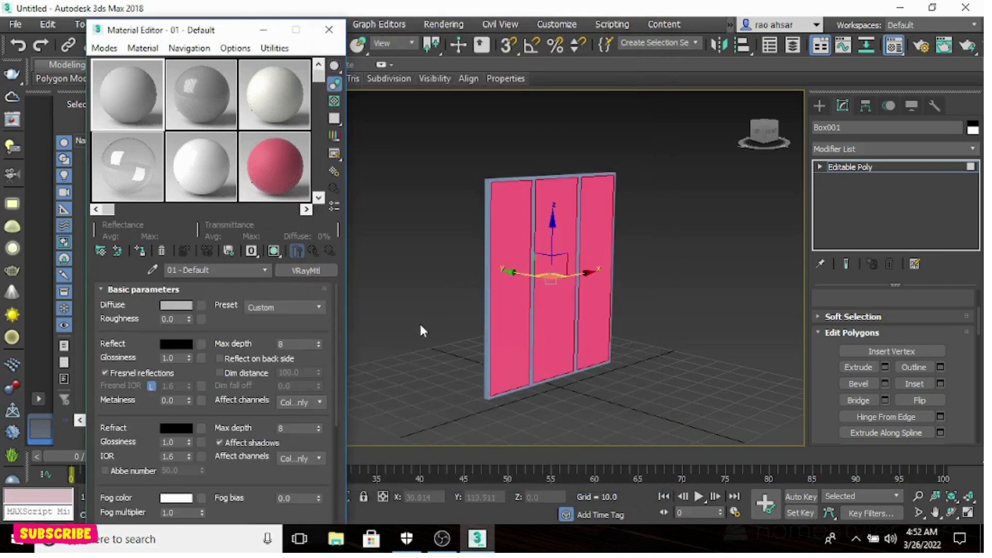
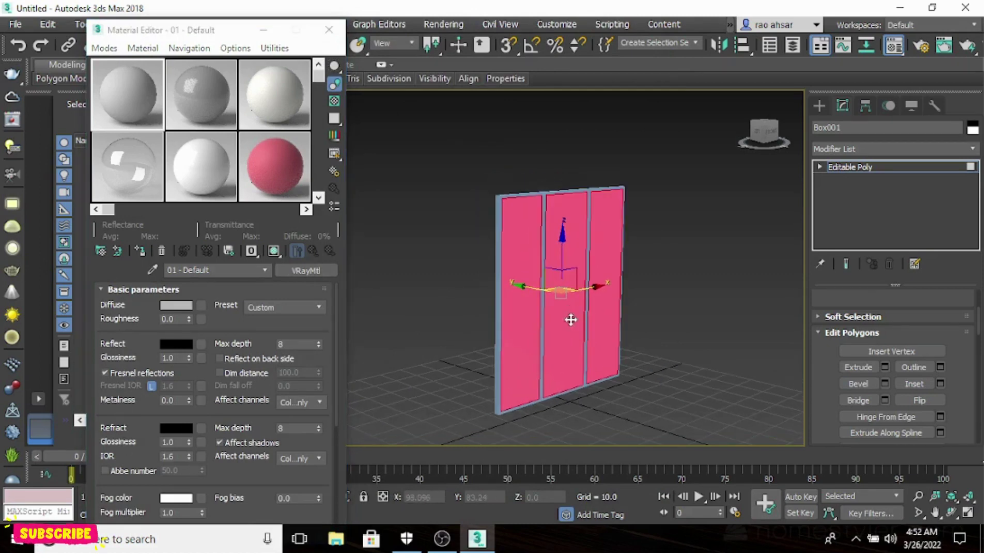
Step: Set both the reflection and refraction colours of the VRayMtl material to pure white (255)
left_click(177, 344)
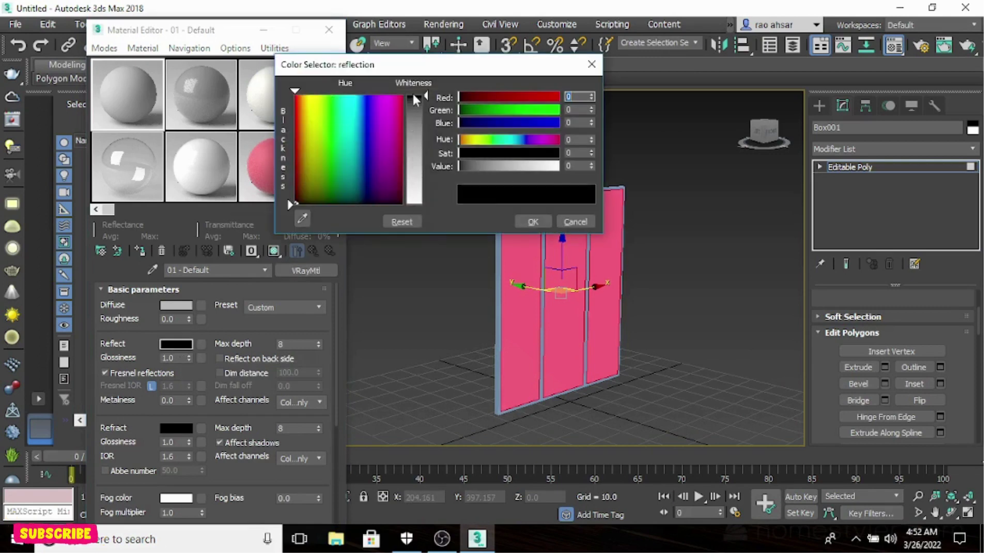
left_click_drag(425, 96, 426, 205)
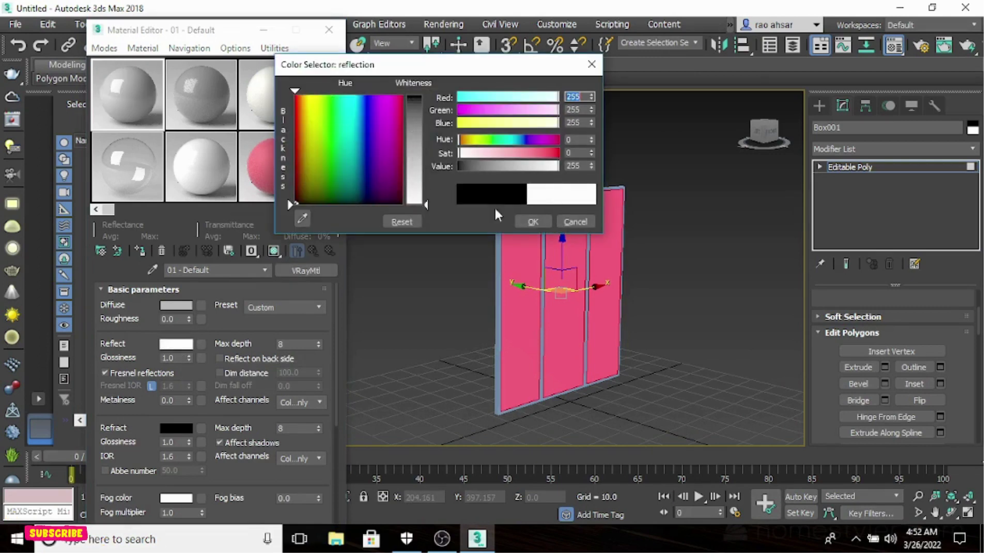
left_click(533, 221)
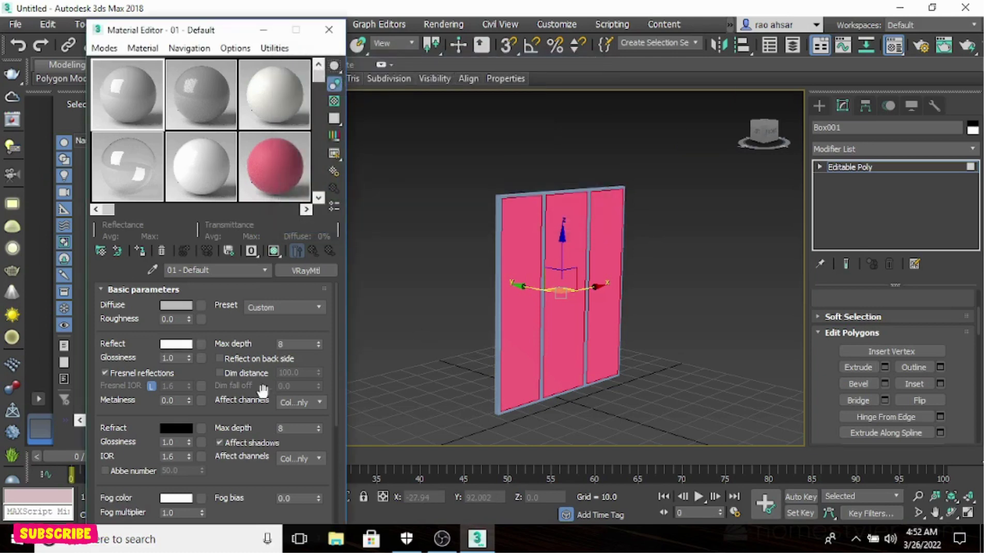
left_click(176, 429)
left_click_drag(426, 95, 425, 204)
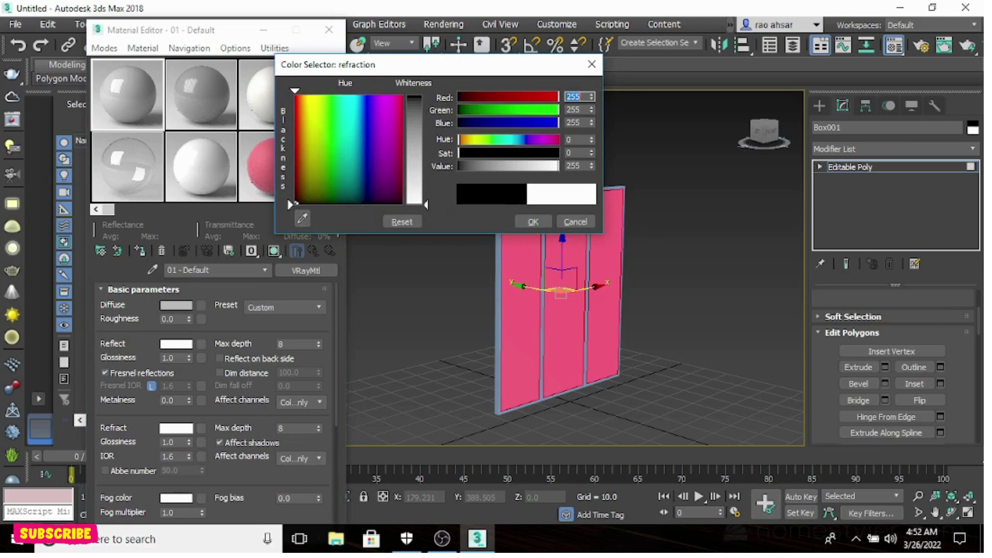
left_click(530, 222)
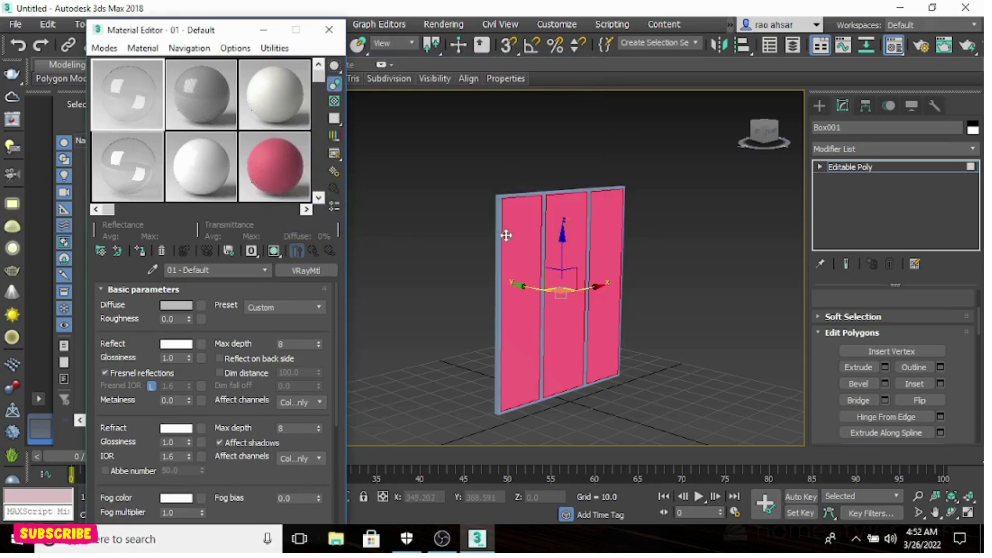
Step: Assign the glass material to the selected pane polygons, show it shaded in the viewport, and clear the polygon selection
middle_click_drag(576, 269, 551, 269)
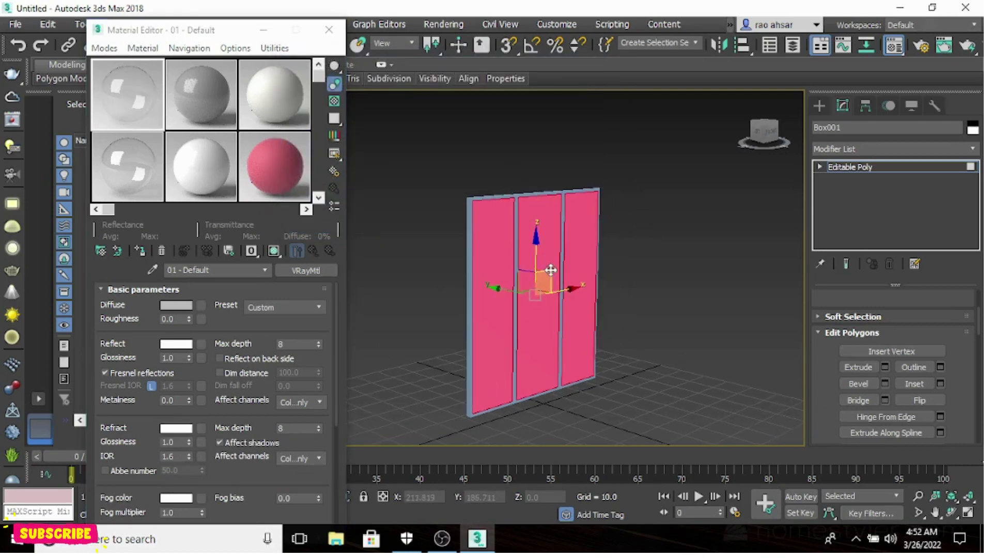
left_click(140, 251)
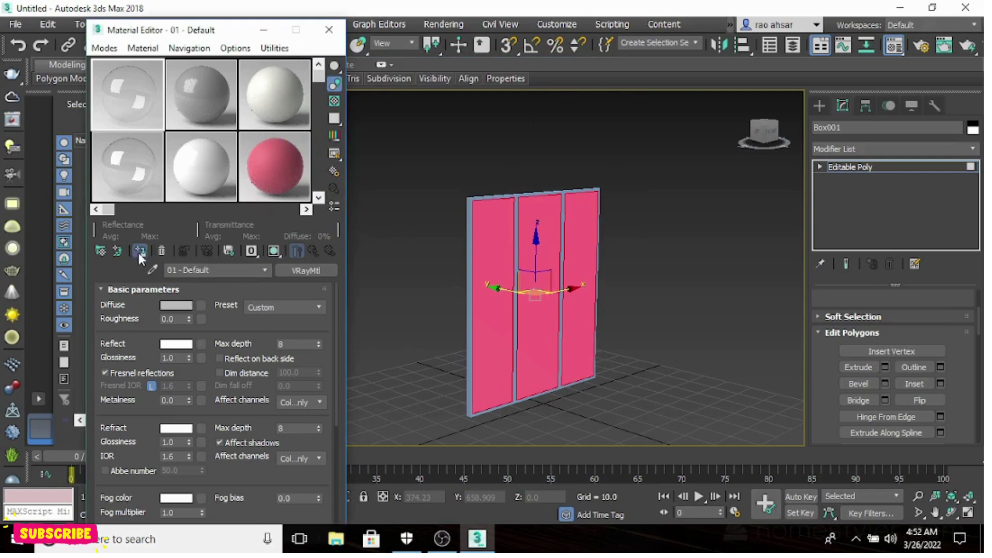
left_click(274, 251)
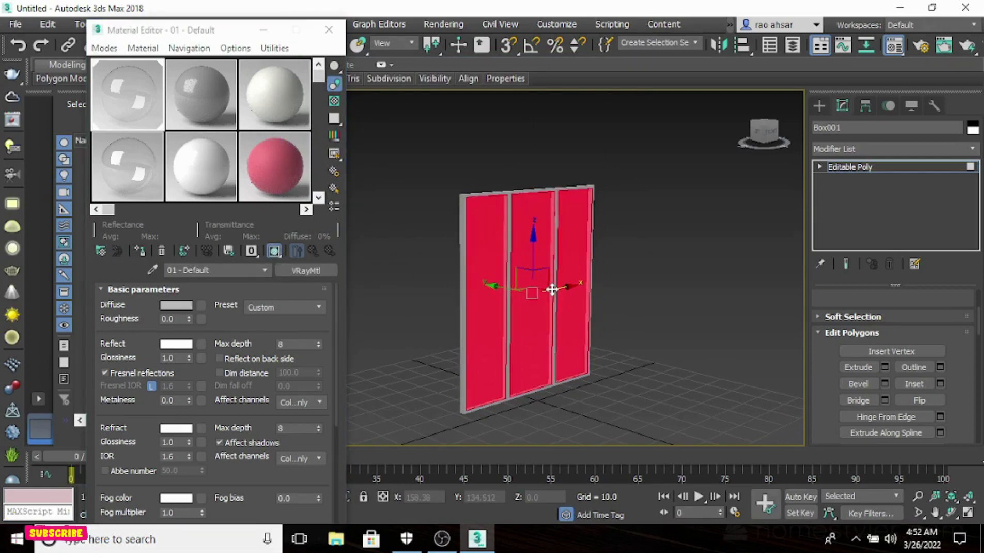
left_click(708, 187)
Step: Examine the frame and its glass panes from several angles and distances
middle_click_drag(523, 282, 462, 295)
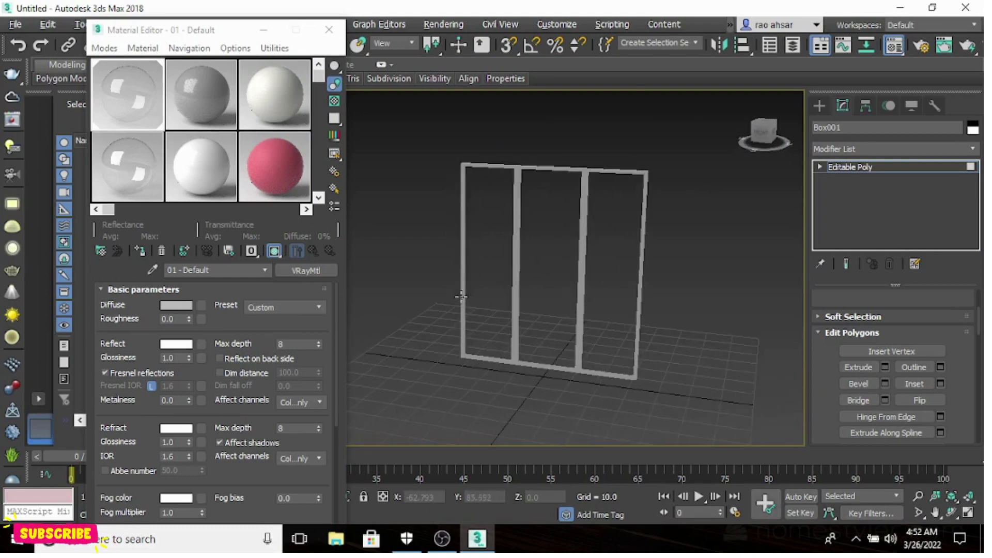
middle_click_drag(661, 273, 618, 277, "alt")
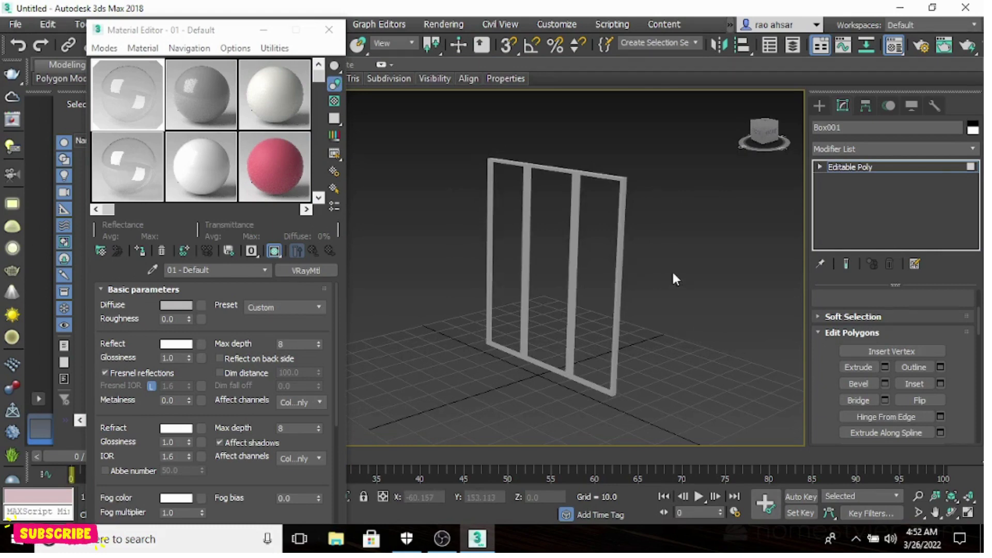
middle_click_drag(673, 274, 649, 282, "alt")
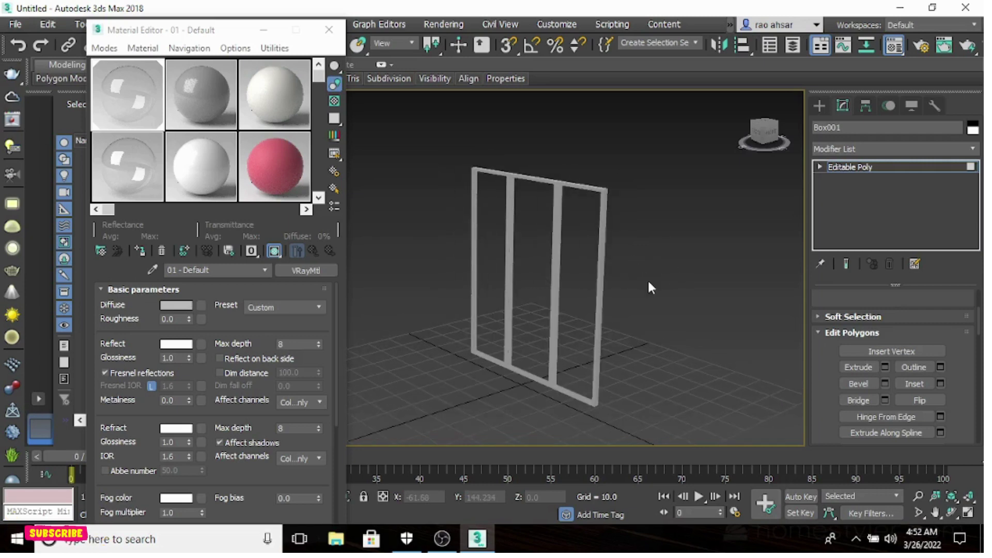
scroll(639, 289, "down", 4)
middle_click_drag(620, 250, 620, 285)
scroll(585, 300, "up", 4)
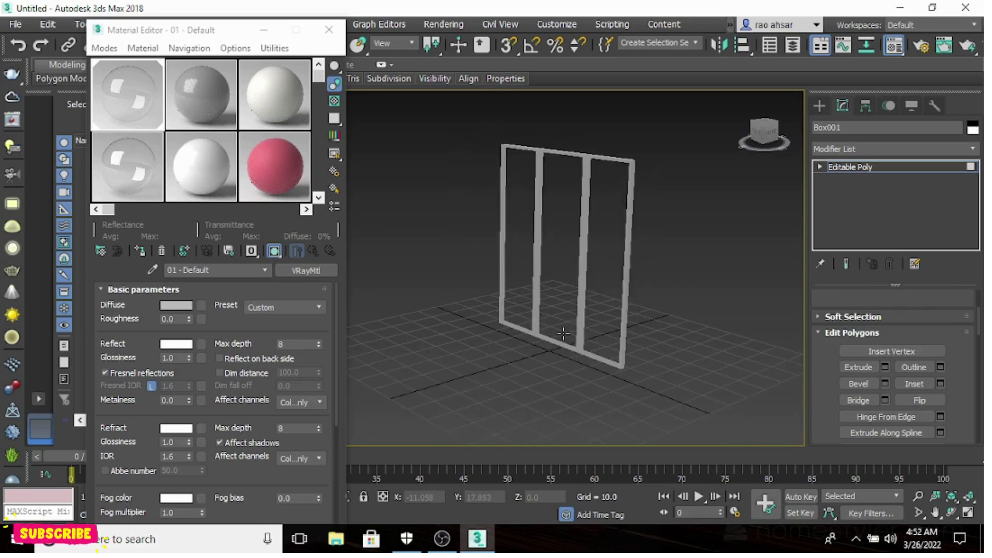
middle_click_drag(594, 277, 617, 290)
middle_click_drag(567, 320, 599, 299, "alt")
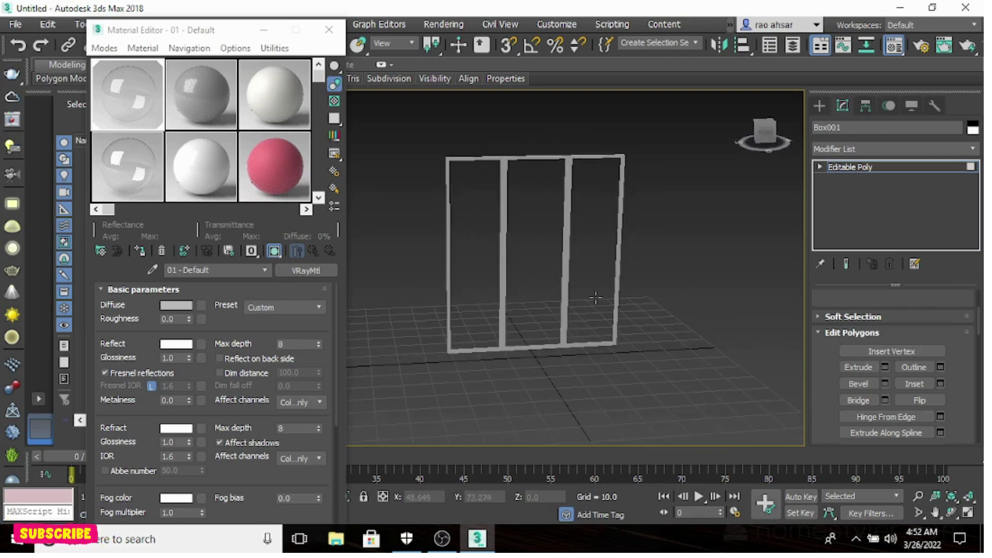
middle_click_drag(580, 245, 601, 258)
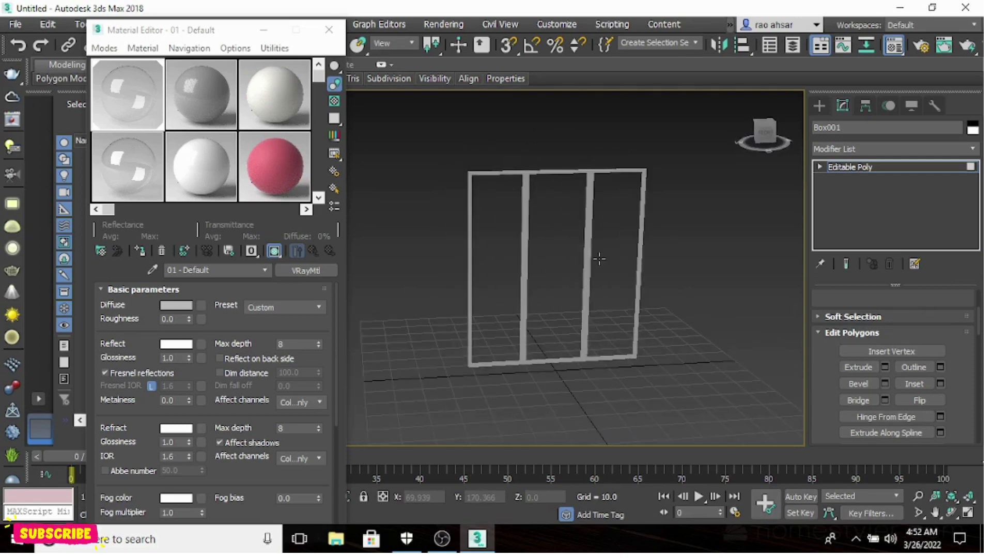
scroll(599, 258, "down", 5)
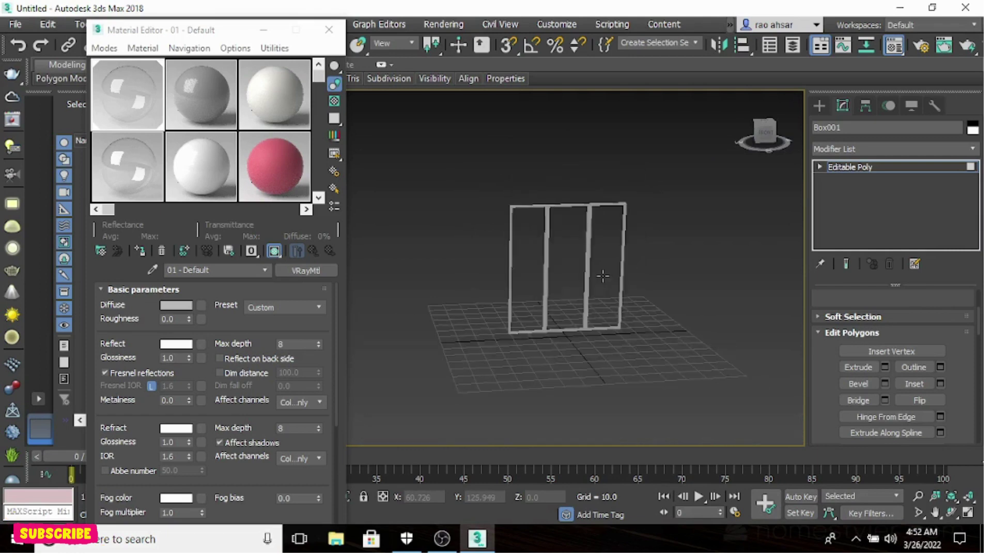
Step: Delete the framed panel and create a thin flat box about 75.8 long, 72.3 wide and 1.83 high near the grid centre
left_click(819, 105)
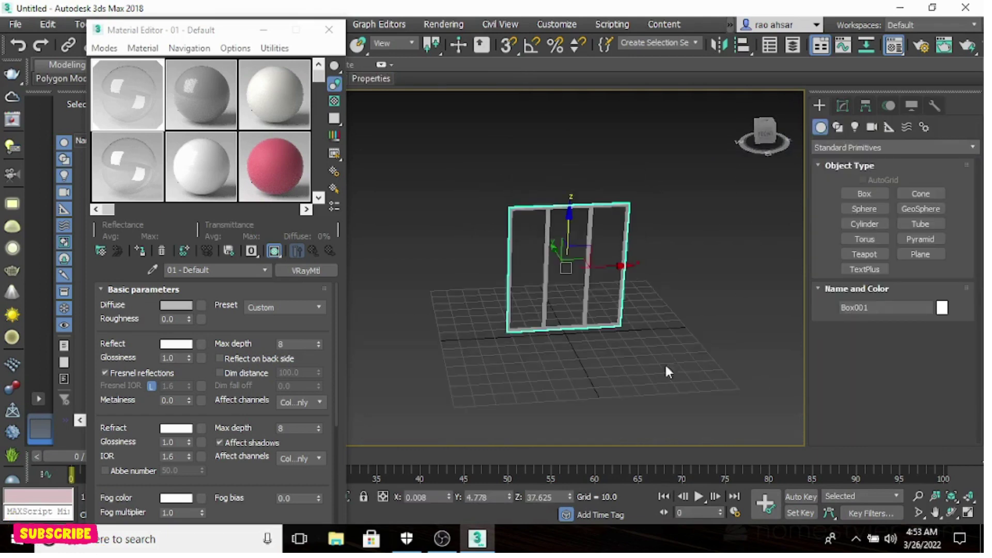
key("Delete")
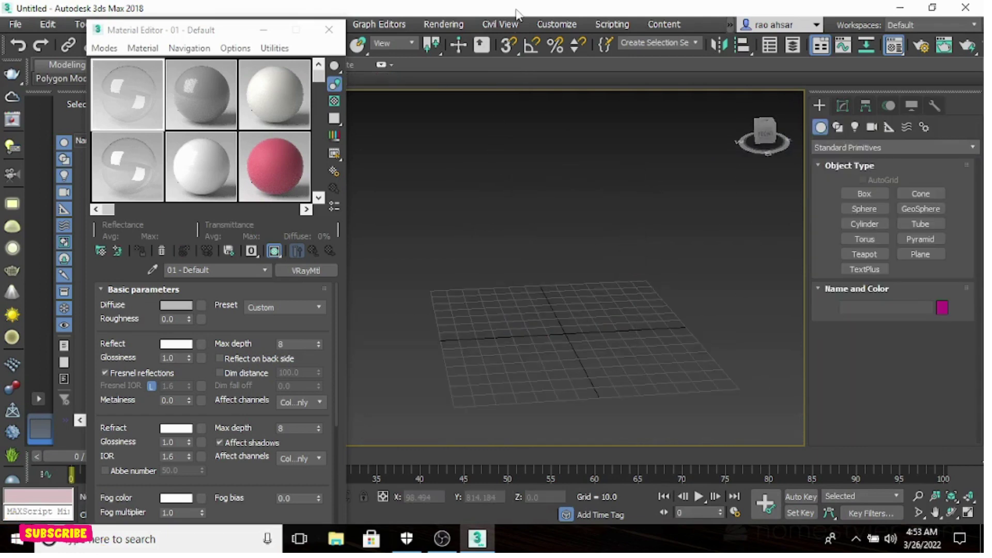
left_click(865, 189)
left_click_drag(525, 355, 611, 293)
scroll(594, 258, "up", 5)
scroll(578, 278, "down", 3)
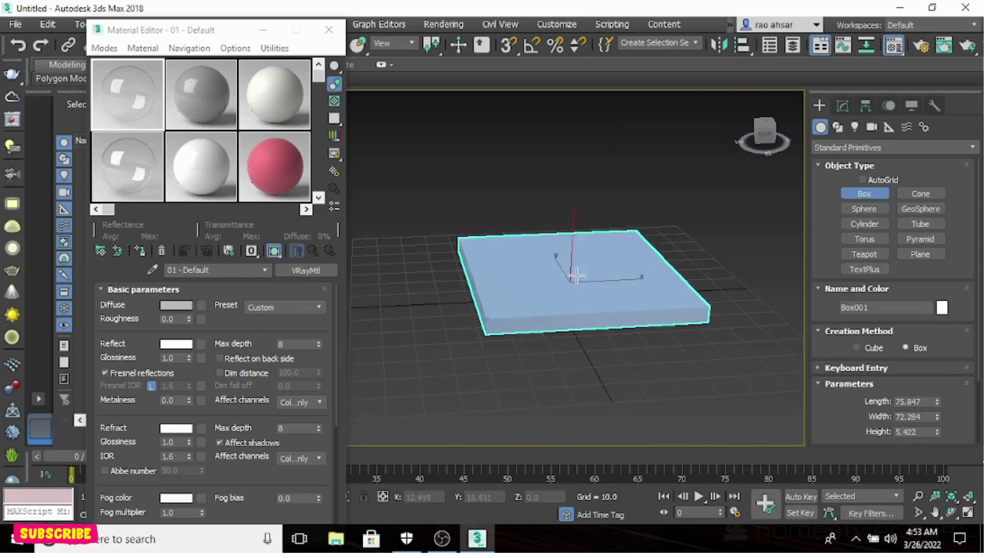
scroll(576, 280, "up", 3)
scroll(577, 281, "down", 3)
scroll(577, 284, "up", 1)
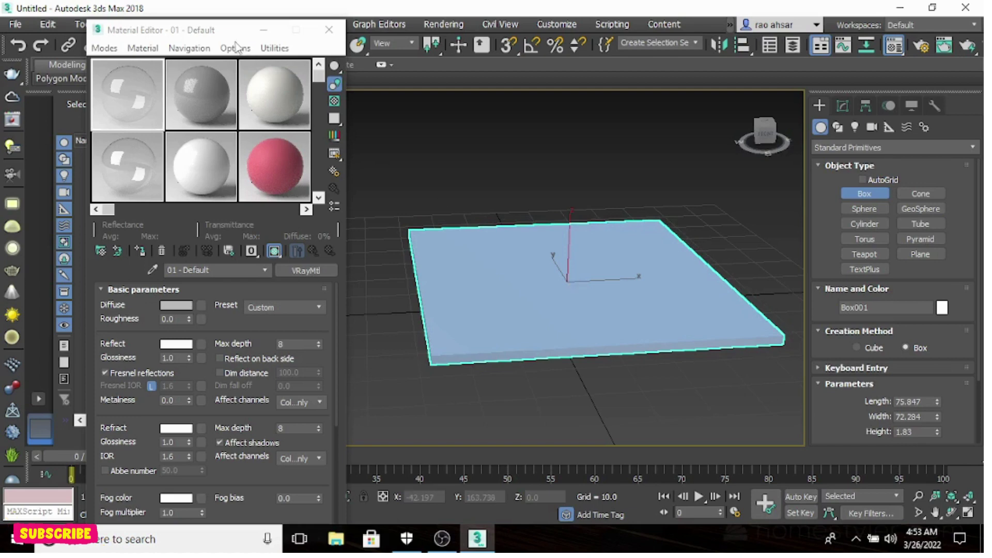
Step: Rotate the thin box about its X axis until it stands vertically upright on the grid plane
left_click_drag(232, 30, 148, 155)
left_click(312, 46)
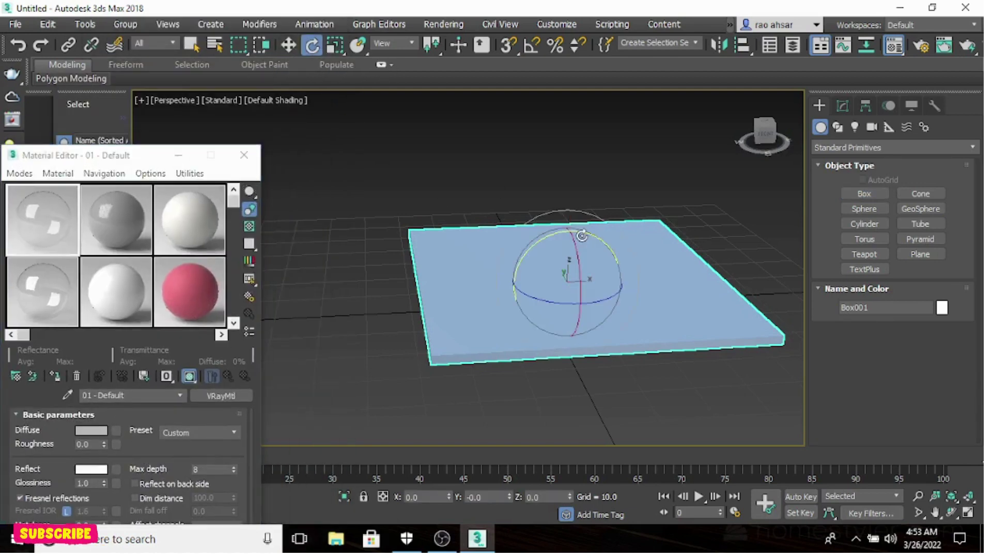
left_click_drag(577, 236, 592, 354)
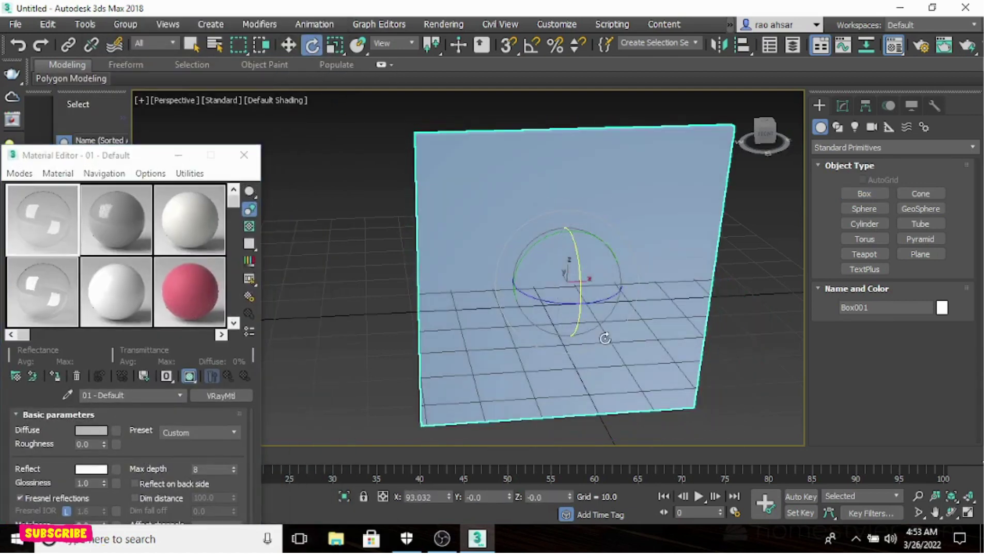
middle_click_drag(508, 306, 614, 296, "alt")
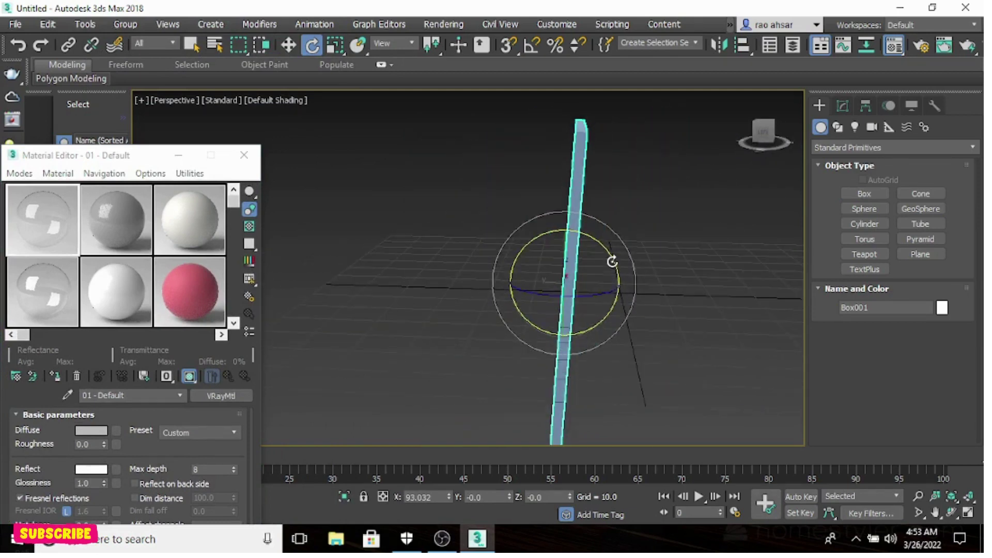
left_click_drag(612, 263, 605, 260)
middle_click_drag(604, 259, 570, 303, "alt")
Step: Move the upright box up along Z to about 36.3 so its lower edge rests on the grid
left_click(289, 47)
scroll(572, 238, "down", 4)
left_click_drag(571, 237, 564, 175)
middle_click_drag(642, 283, 546, 262, "alt")
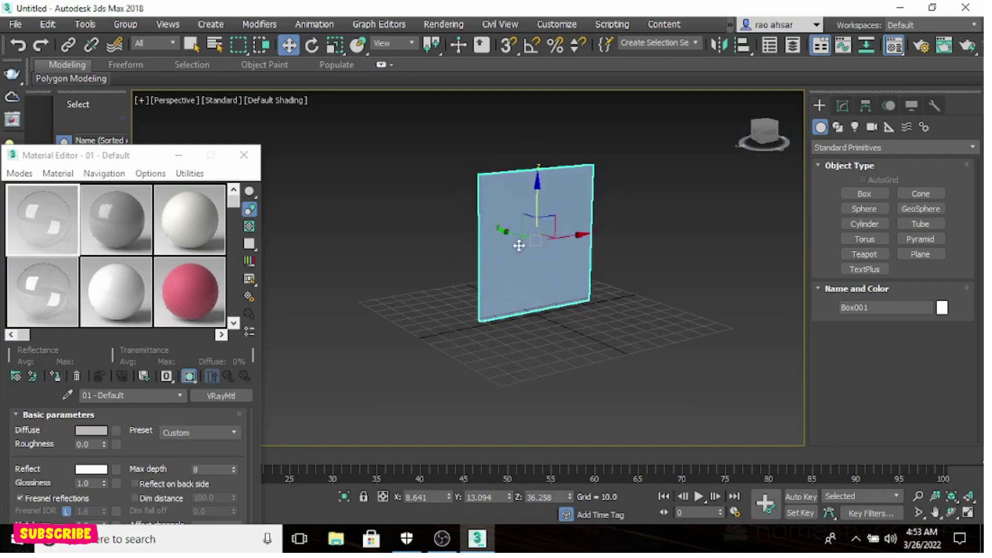
Step: Convert the upright box to an Editable Poly
right_click(506, 205)
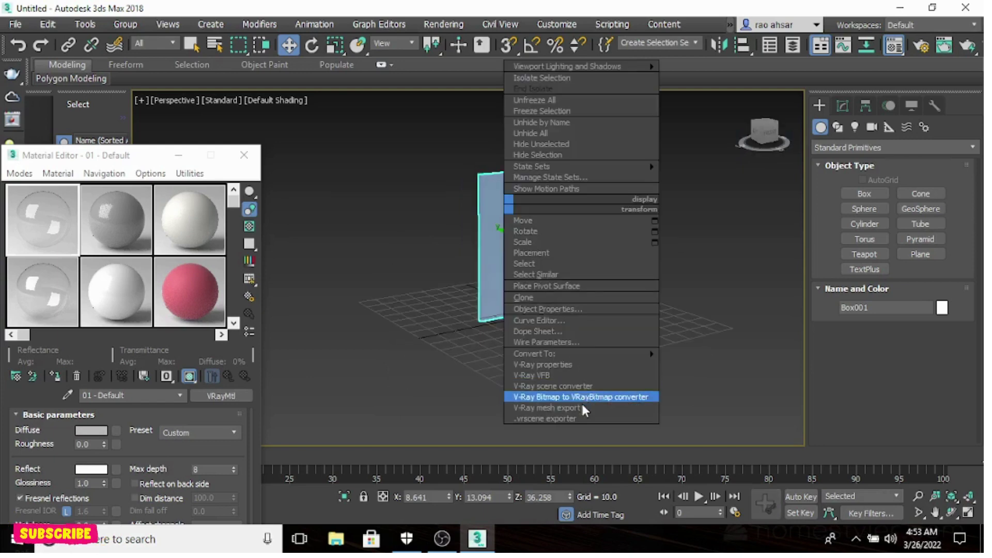
mouse_move(593, 355)
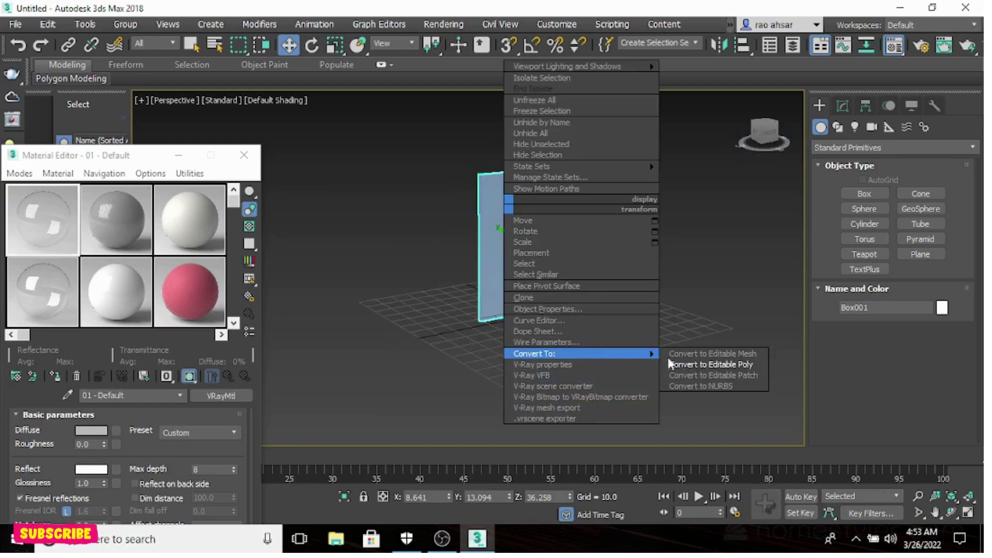
left_click(762, 364)
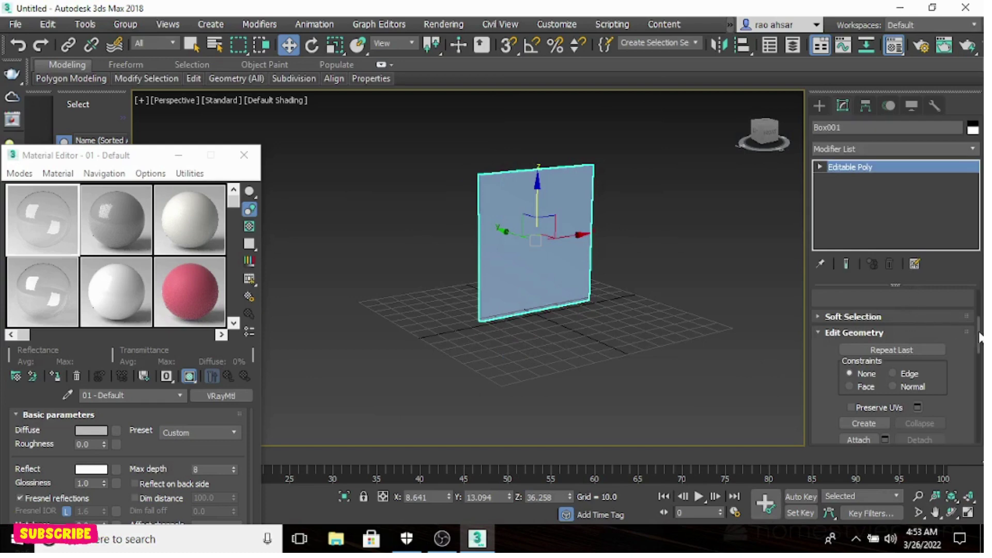
scroll(980, 337, "up", 2)
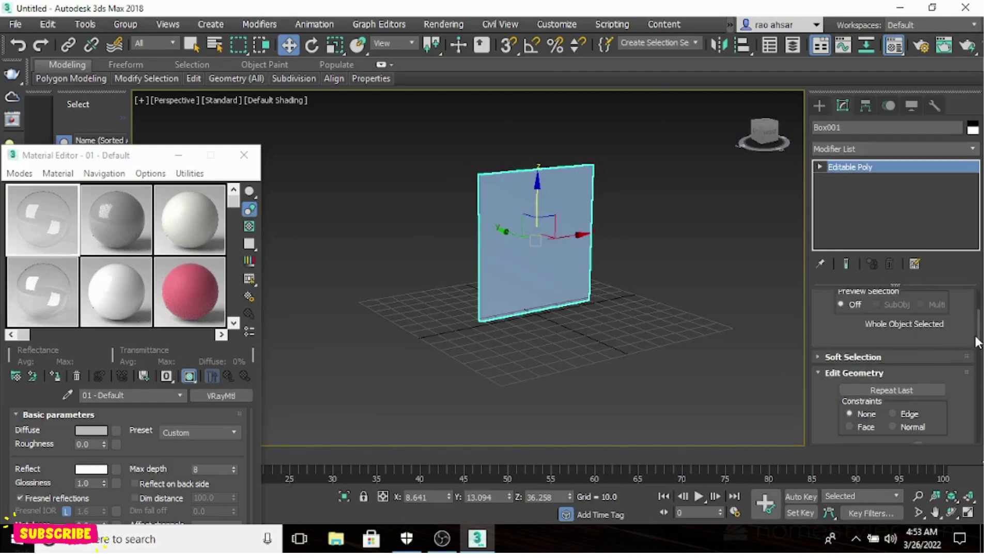
scroll(974, 338, "up", 5)
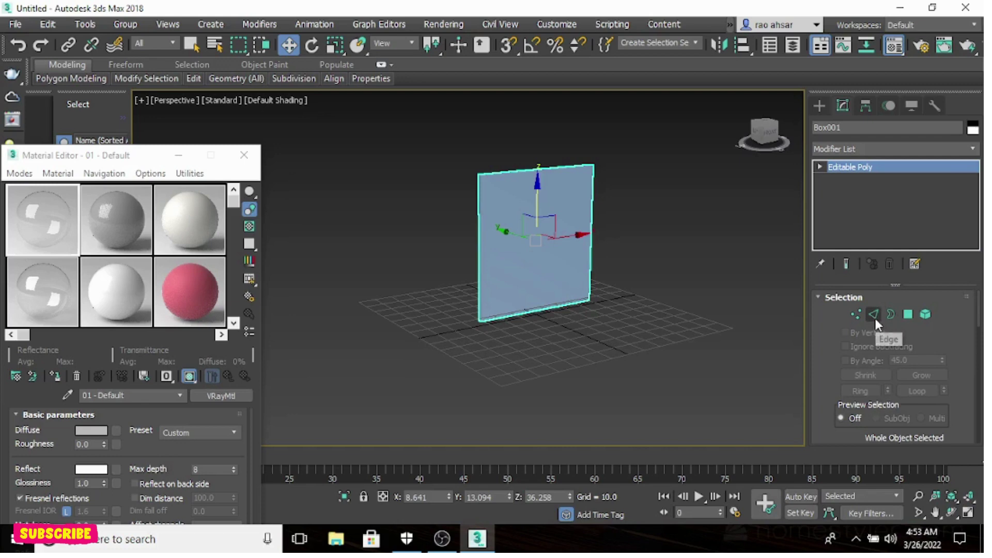
Step: Connect the panel's four upper and lower horizontal edges with 2 segments, pinch 2 and slide 0, dividing it into three vertical strips
left_click(874, 315)
middle_click_drag(714, 276, 631, 299, "alt")
middle_click_drag(580, 350, 579, 298, "alt")
left_click_drag(542, 243, 540, 384)
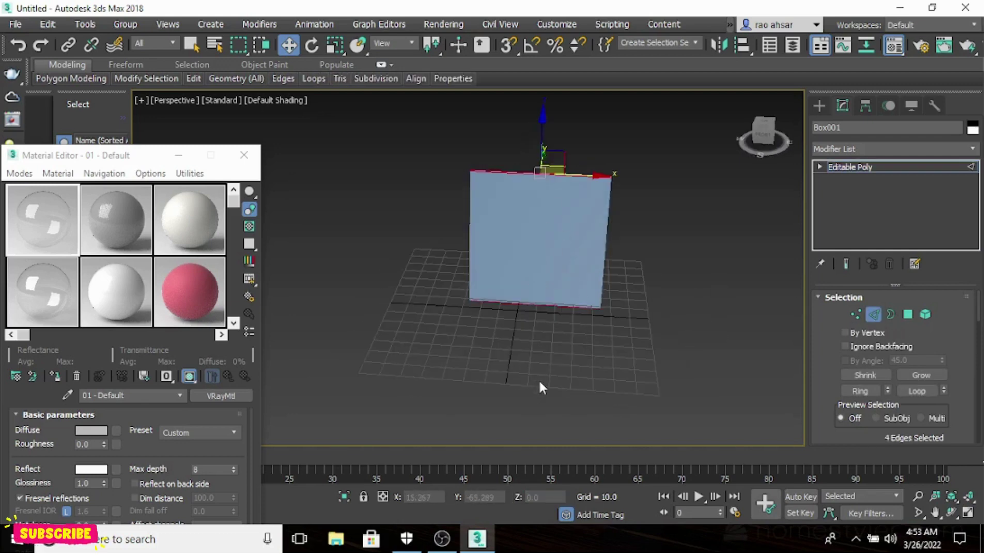
left_click_drag(980, 310, 980, 334)
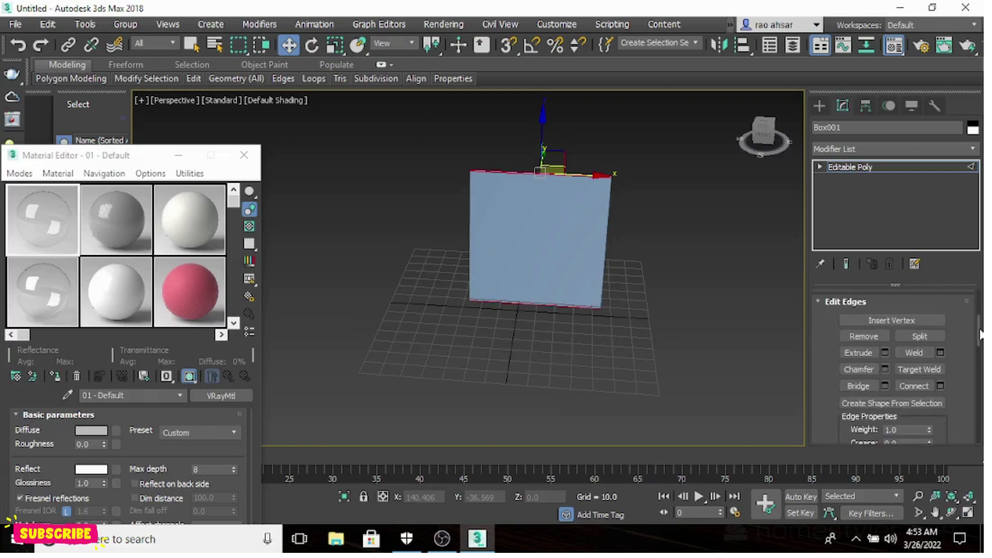
left_click(940, 386)
left_click(480, 278)
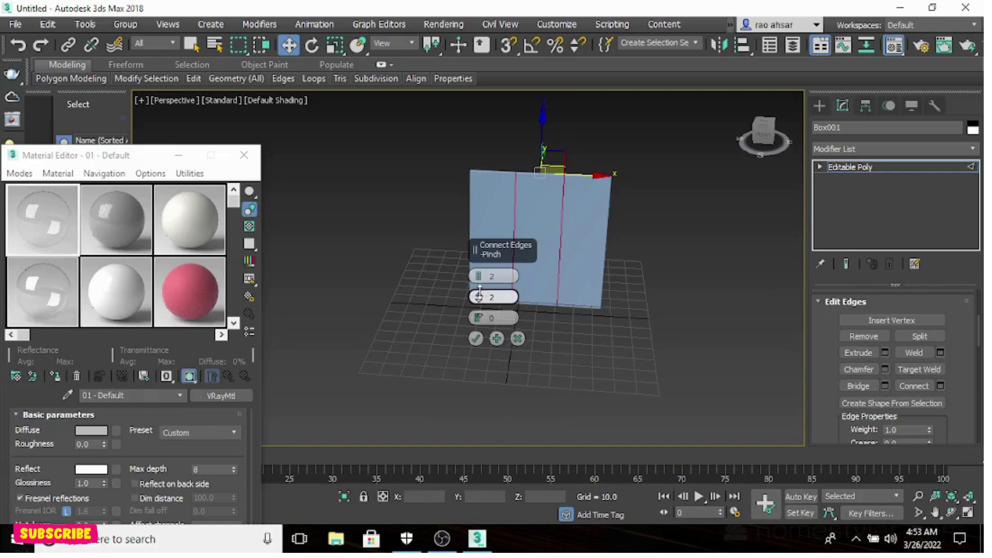
left_click(476, 339)
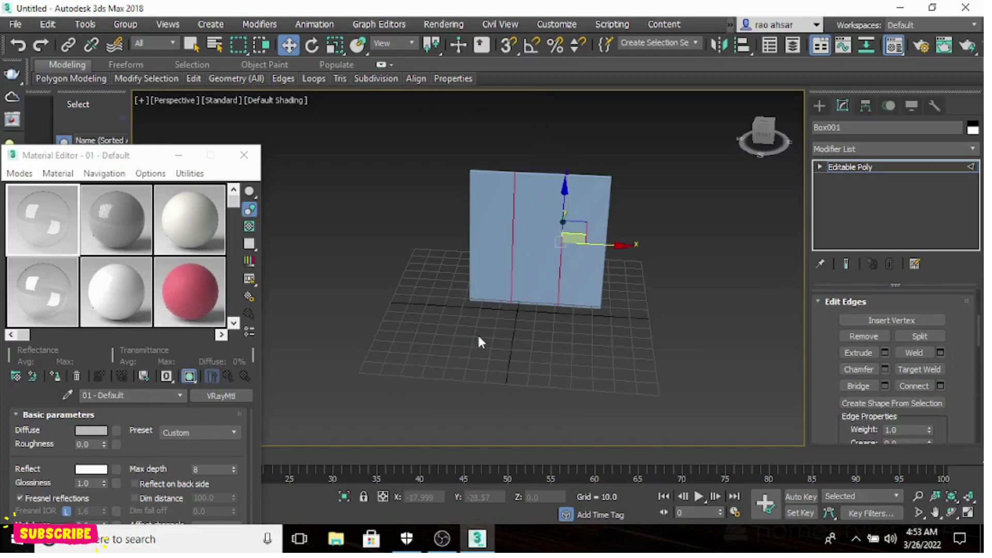
Step: Select the six large strip polygons of the panel, three on the front face and three on the back
middle_click_drag(797, 341, 637, 321, "alt")
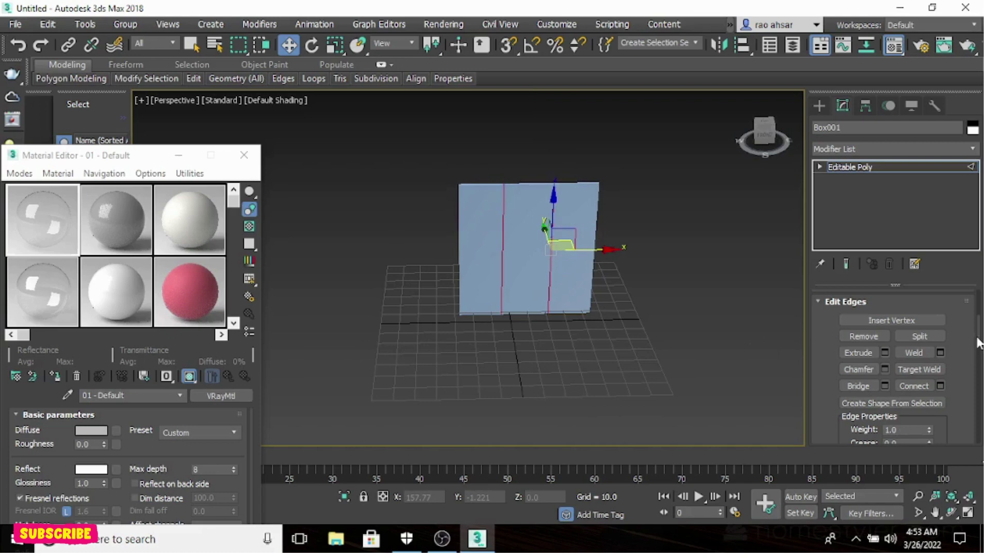
left_click_drag(979, 346, 979, 312)
left_click(908, 314)
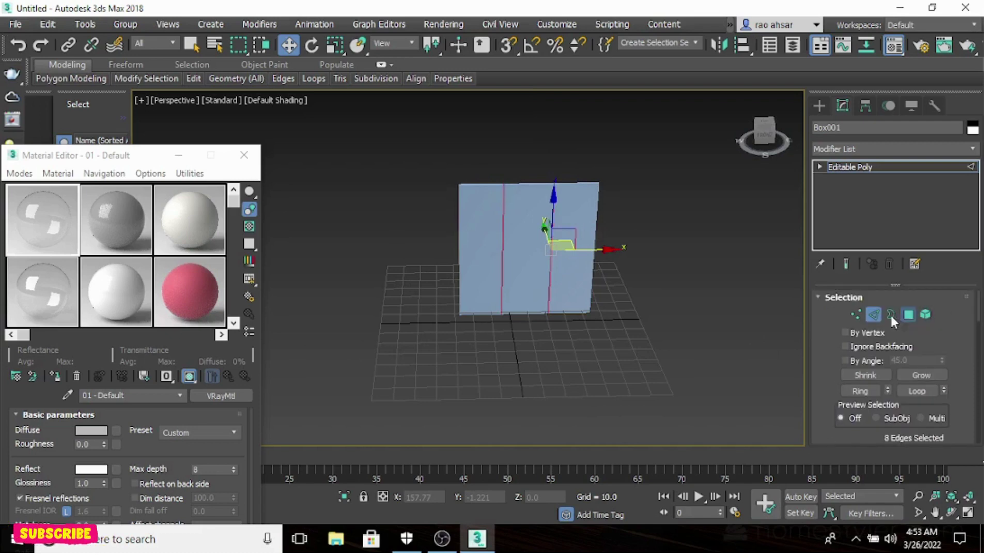
middle_click_drag(558, 281, 561, 229, "alt")
left_click(580, 206)
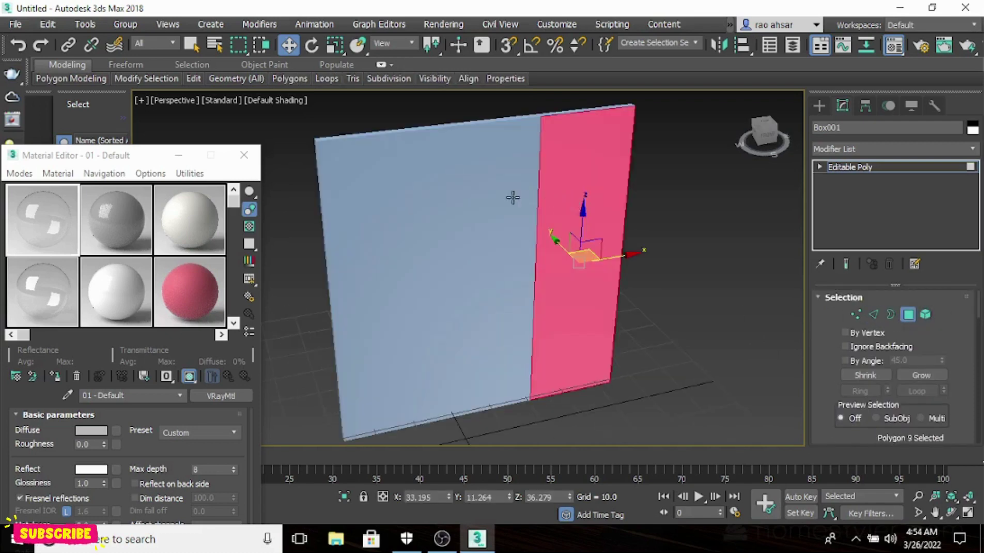
left_click(512, 198, "ctrl")
left_click(407, 205, "ctrl")
middle_click_drag(436, 294, 575, 270, "alt")
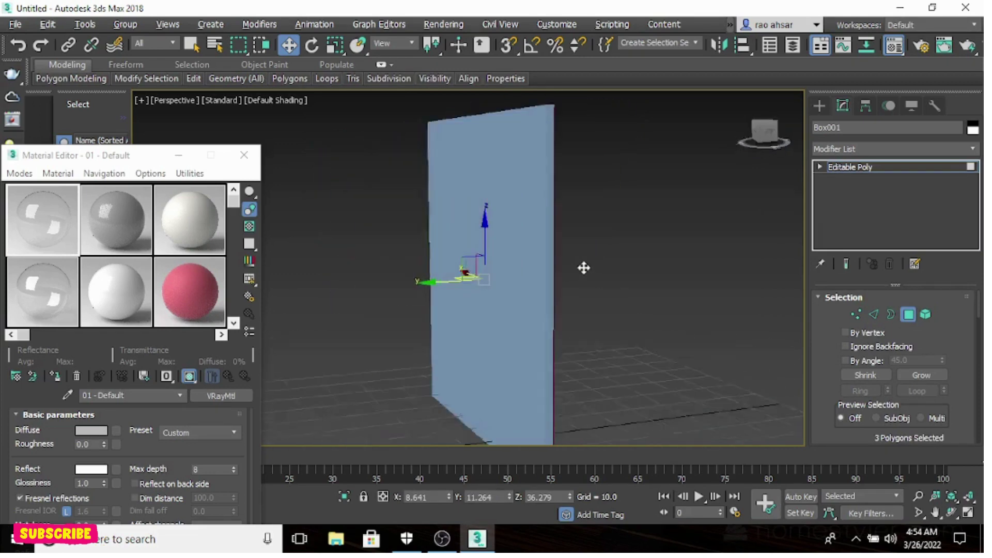
left_click(526, 209, "ctrl")
left_click(474, 199, "ctrl")
left_click(425, 195, "ctrl")
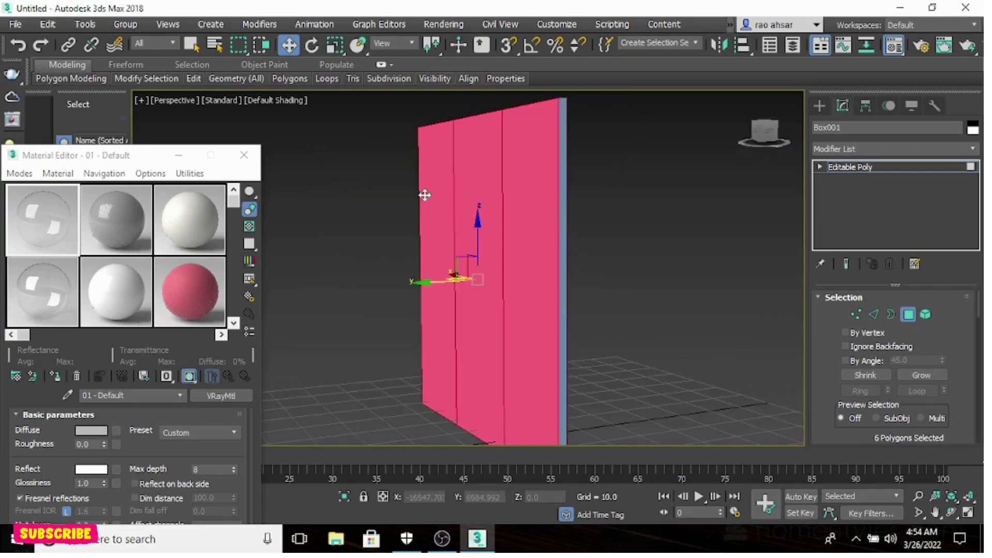
middle_click_drag(609, 283, 582, 323, "alt")
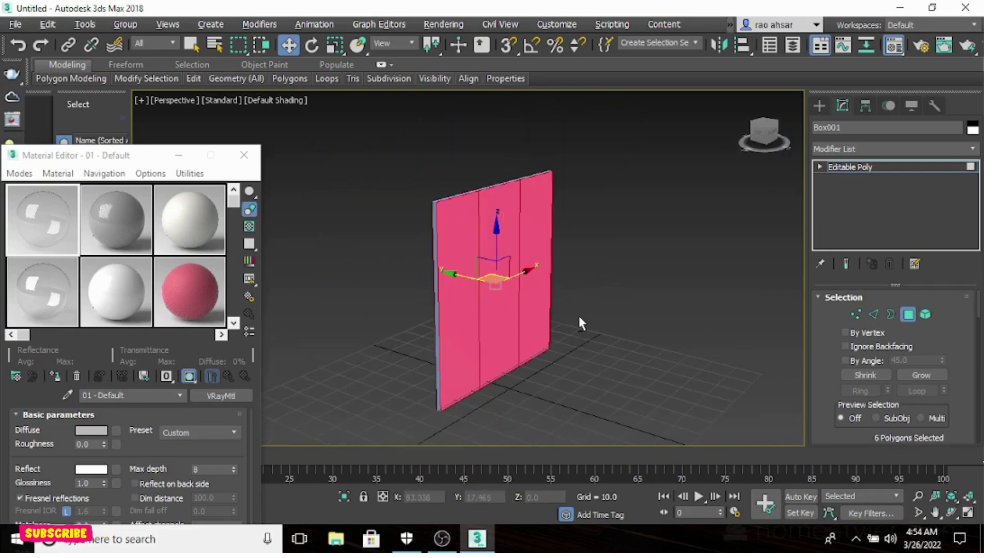
Step: Inset each of the six selected polygons individually by 1.0 to form a frame around every pane
left_click_drag(980, 302, 980, 330)
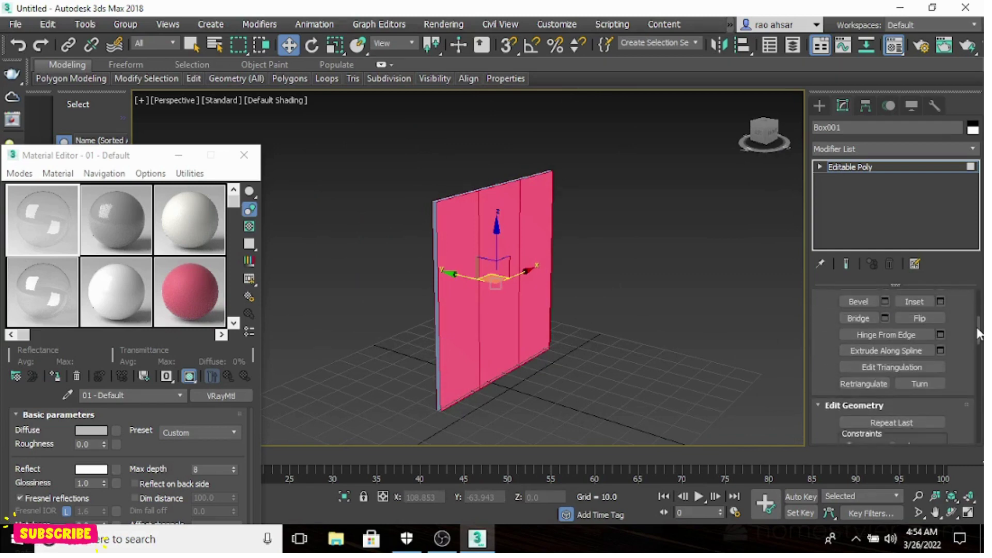
scroll(970, 337, "up", 2)
left_click(940, 403)
middle_click_drag(485, 330, 455, 316, "alt")
scroll(455, 316, "up", 5)
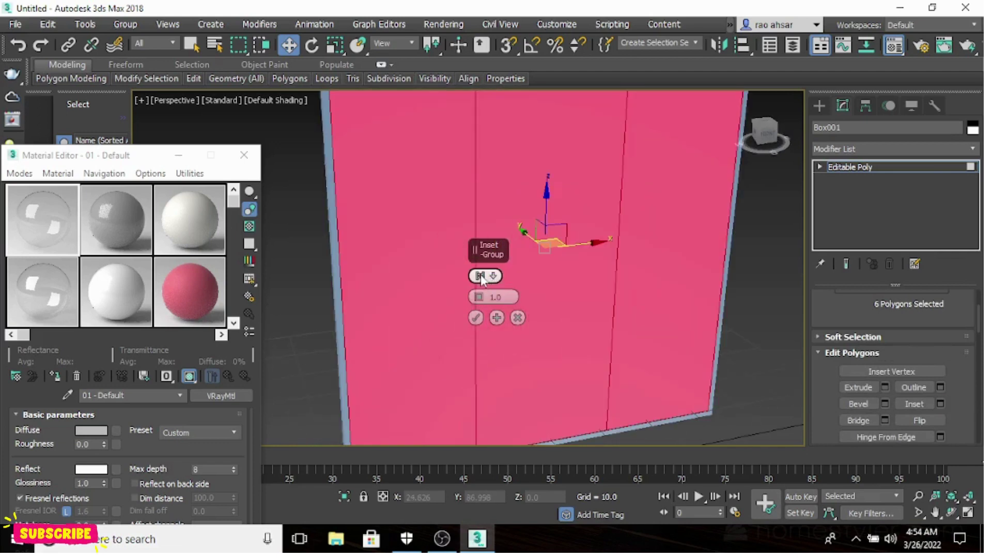
left_click(480, 274)
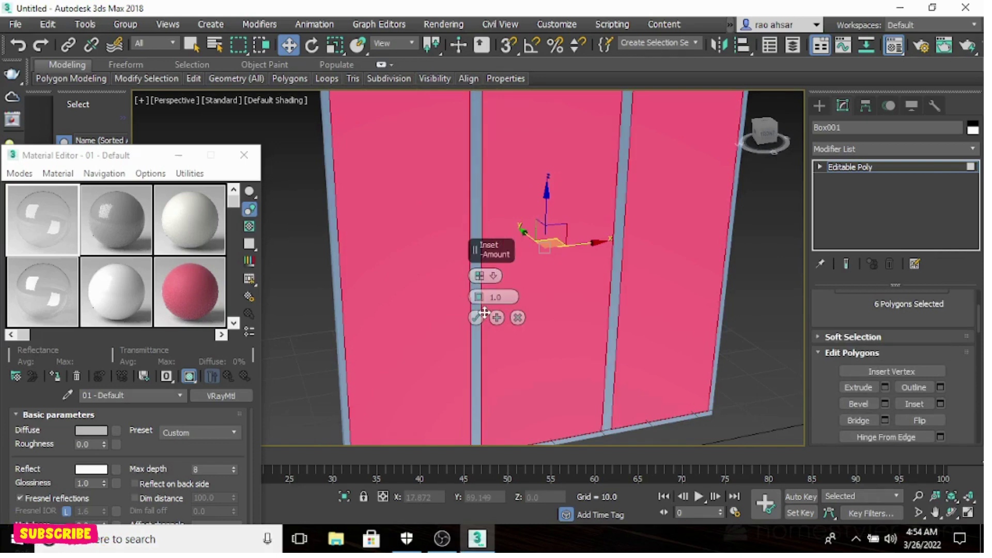
scroll(478, 336, "down", 5)
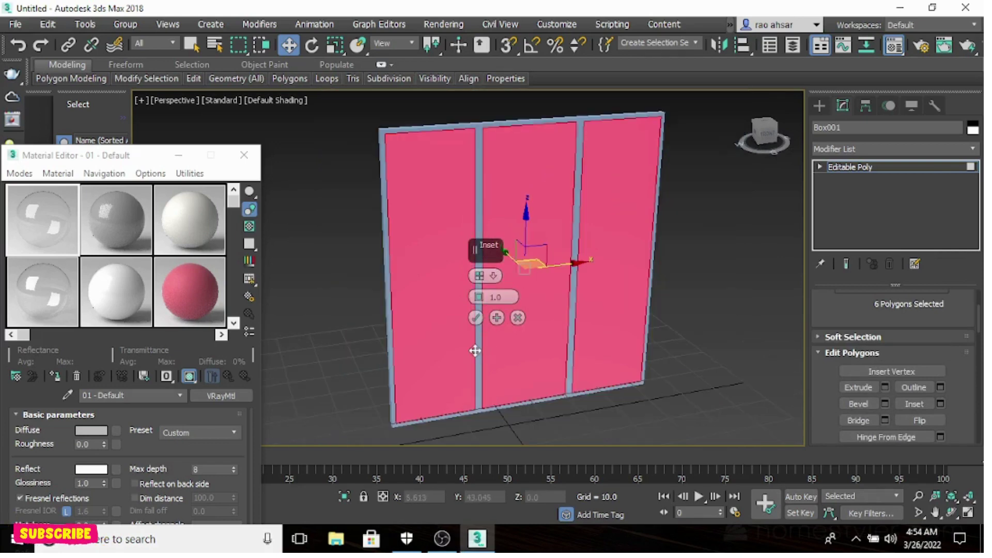
left_click(476, 317)
Step: Change the second sample slot's material, 02 - Default, from Physical Material to the Scanline Standard type
middle_click_drag(409, 261, 490, 264)
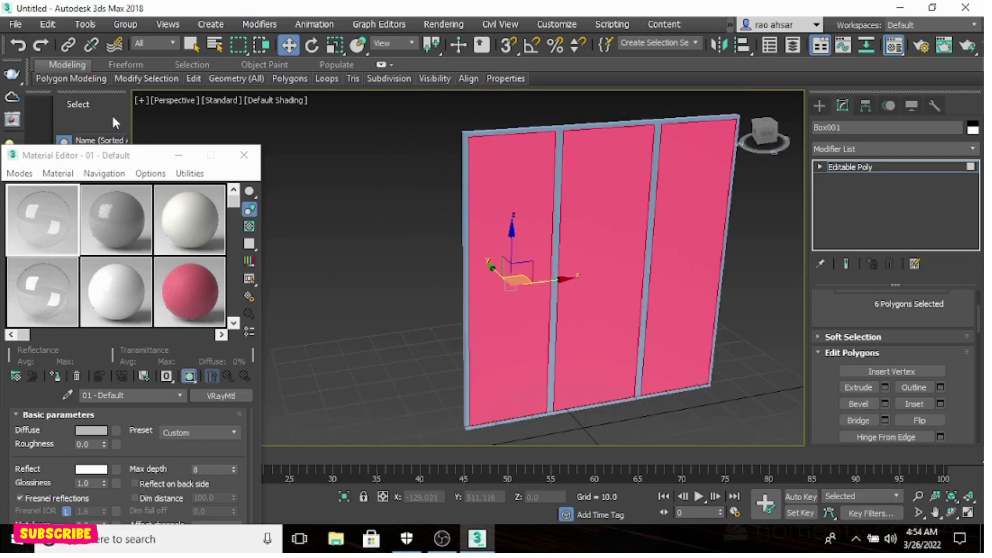
left_click_drag(79, 158, 146, 123)
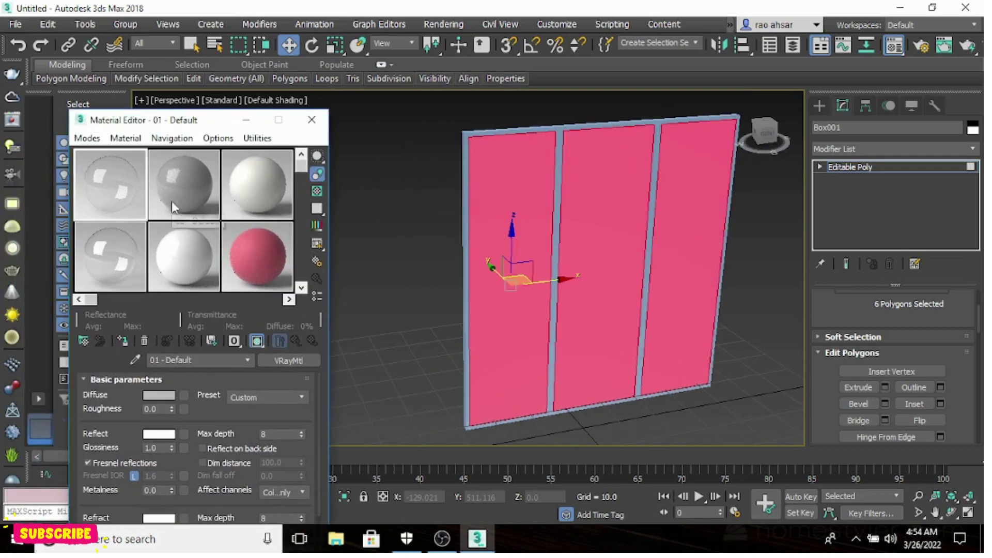
left_click(179, 184)
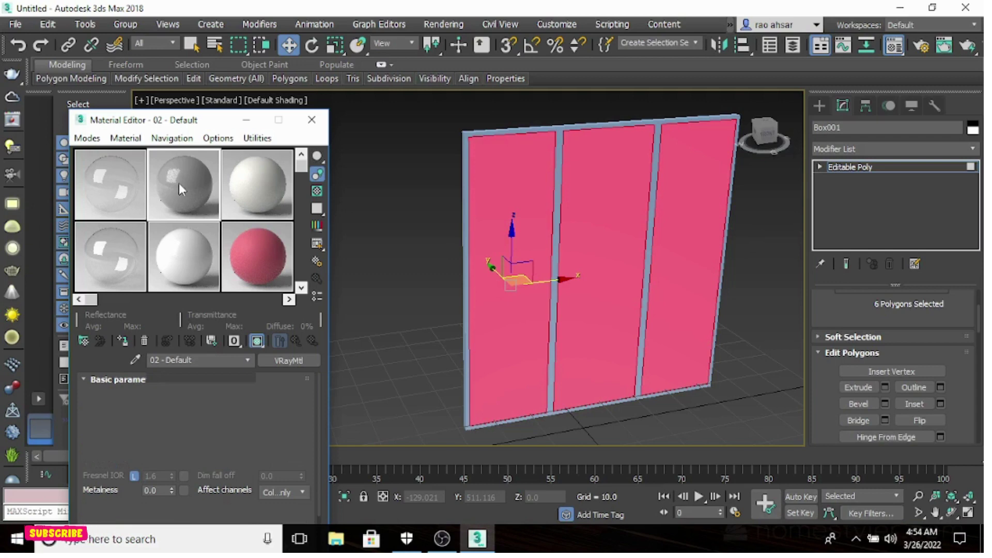
left_click_drag(214, 123, 211, 34)
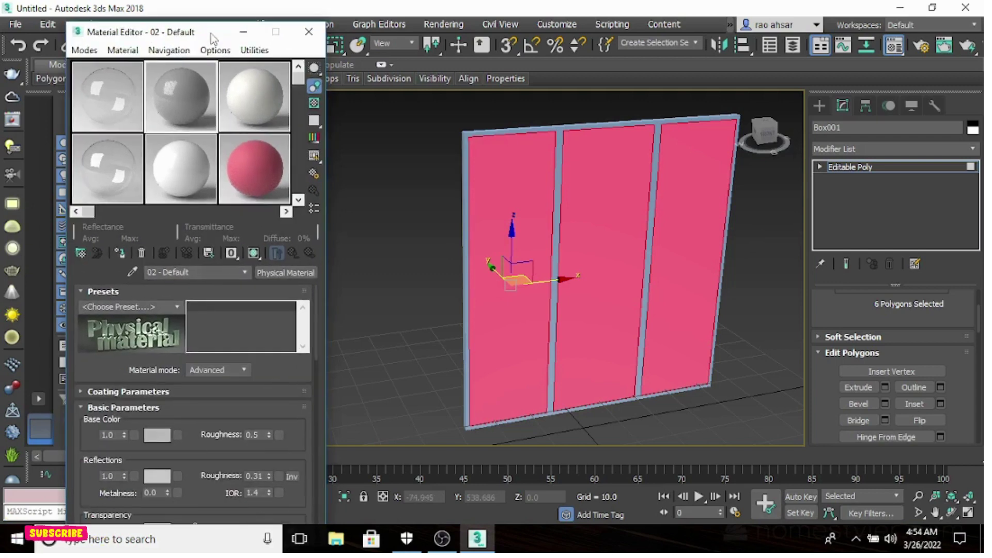
left_click(297, 270)
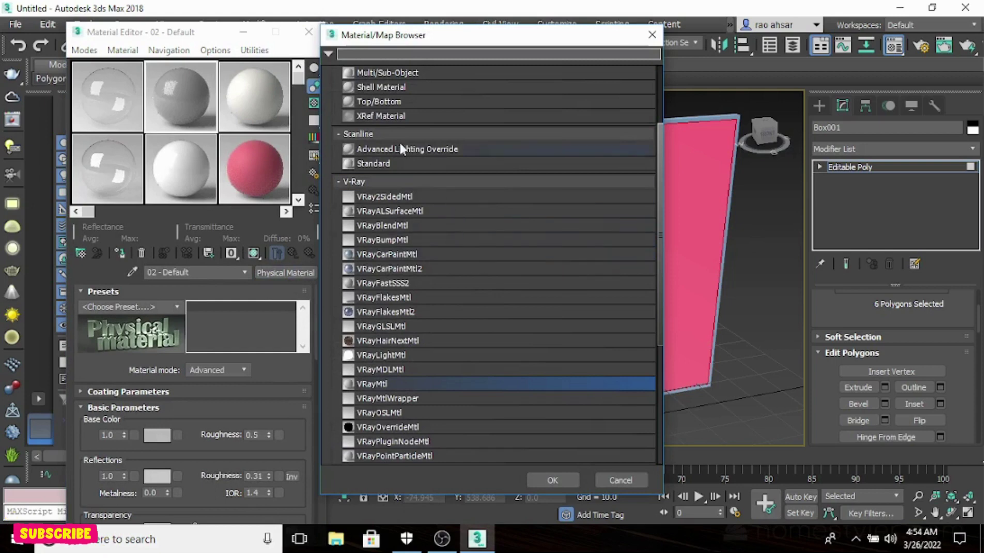
double_click(381, 164)
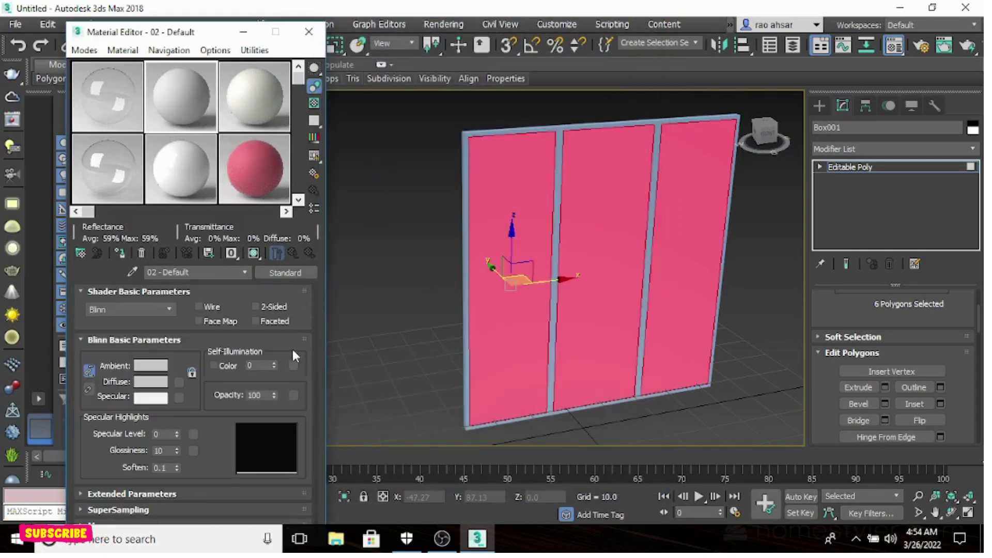
Step: Set the opacity of the Standard material to 20
double_click(261, 395)
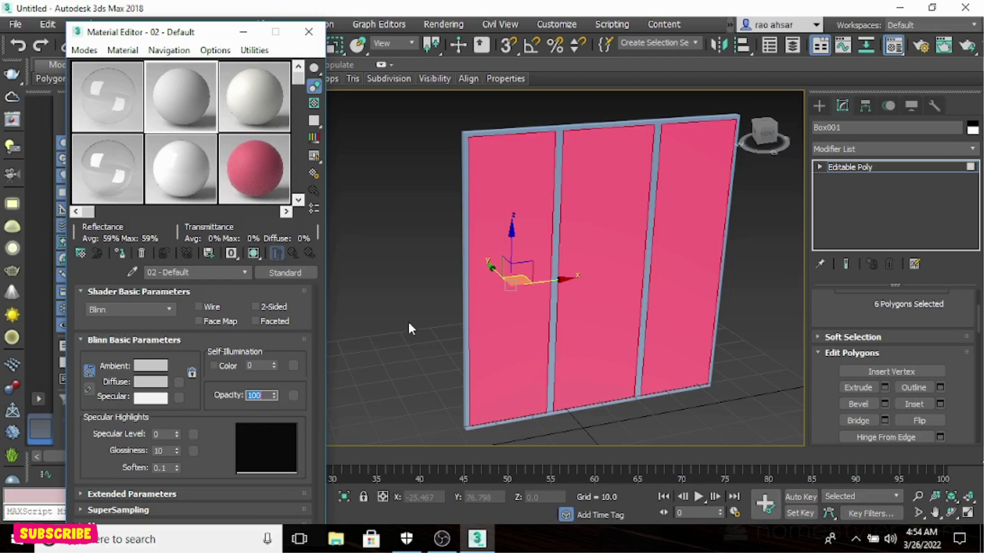
middle_click_drag(409, 329, 403, 323)
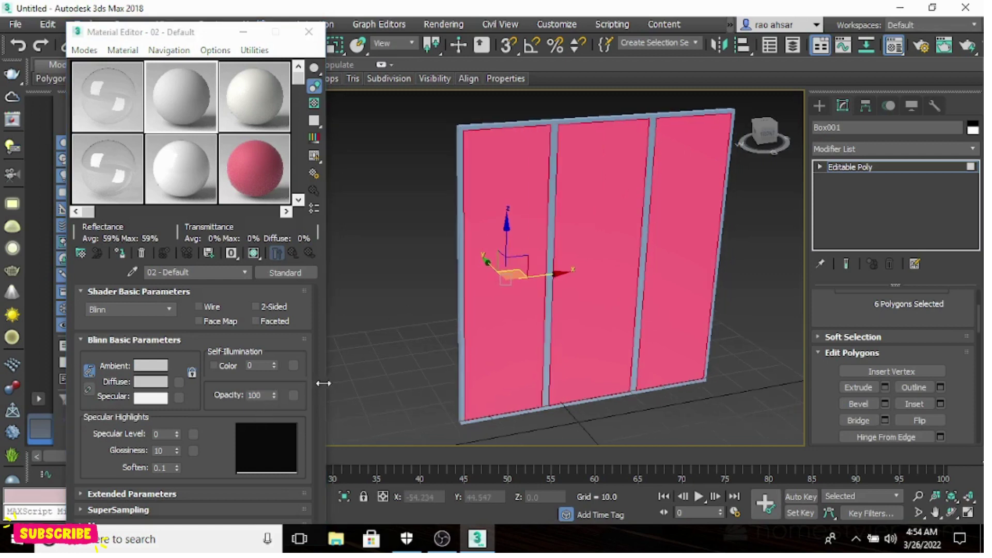
left_click(274, 397)
left_click_drag(274, 400, 274, 414)
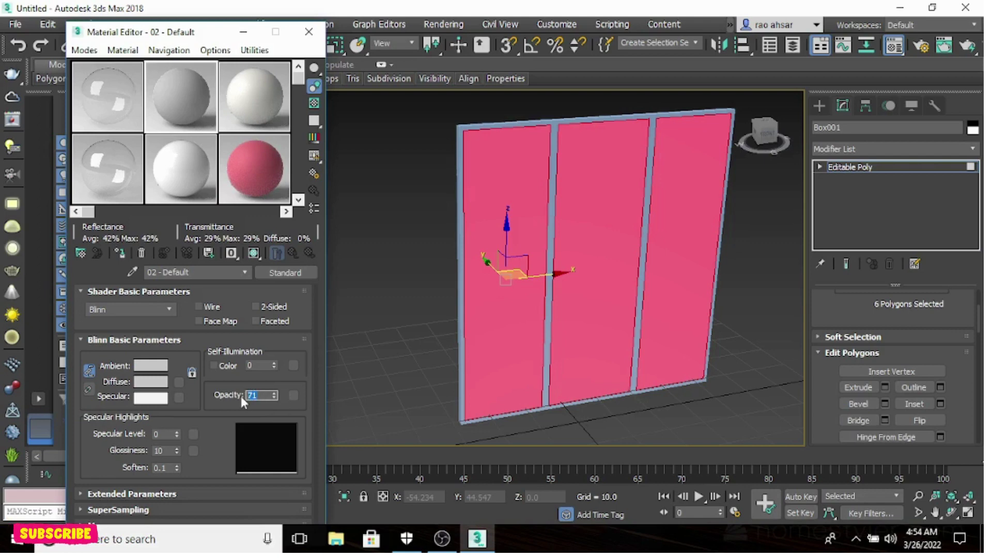
type("20")
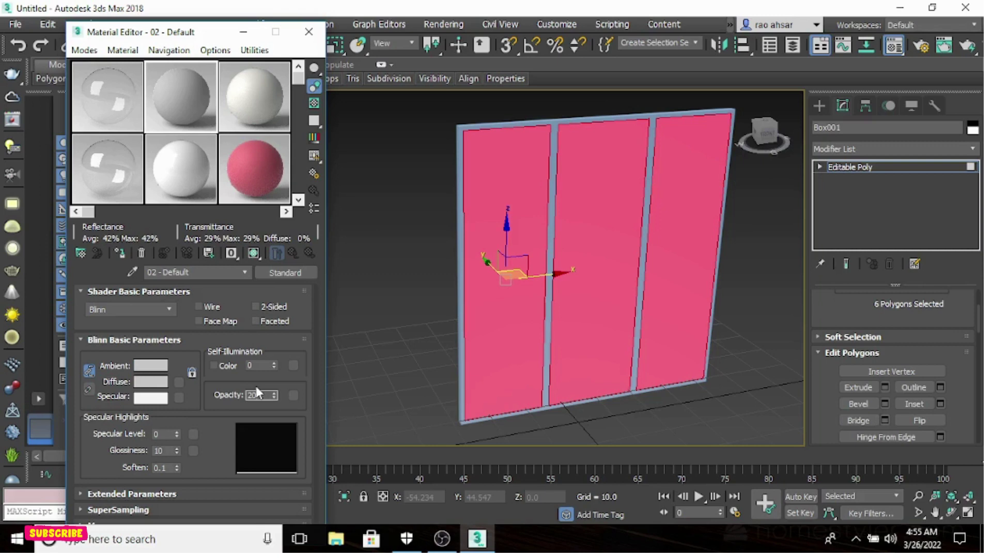
Step: Assign the Standard material to the selected pane polygons, show it shaded in the viewport, and clear the polygon selection
left_click(118, 252)
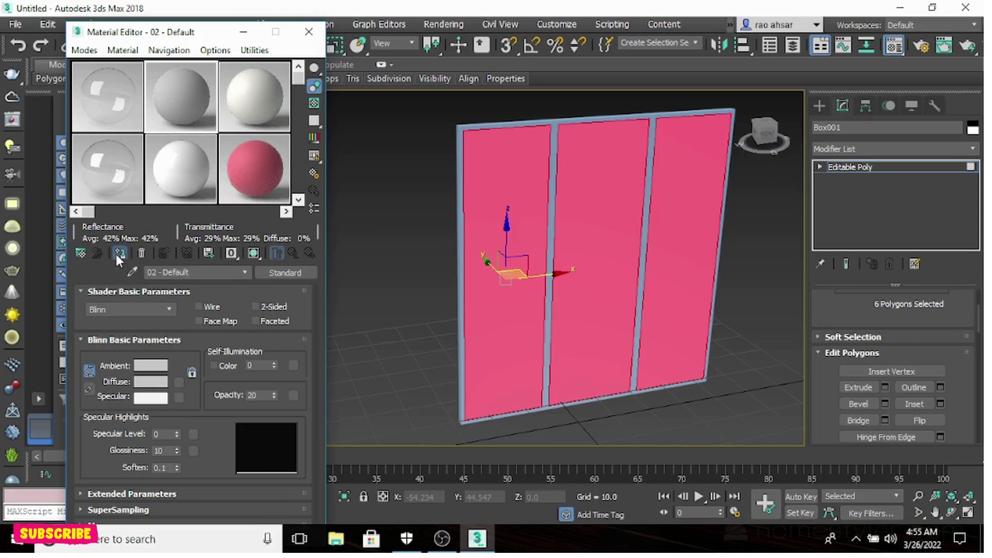
left_click(254, 253)
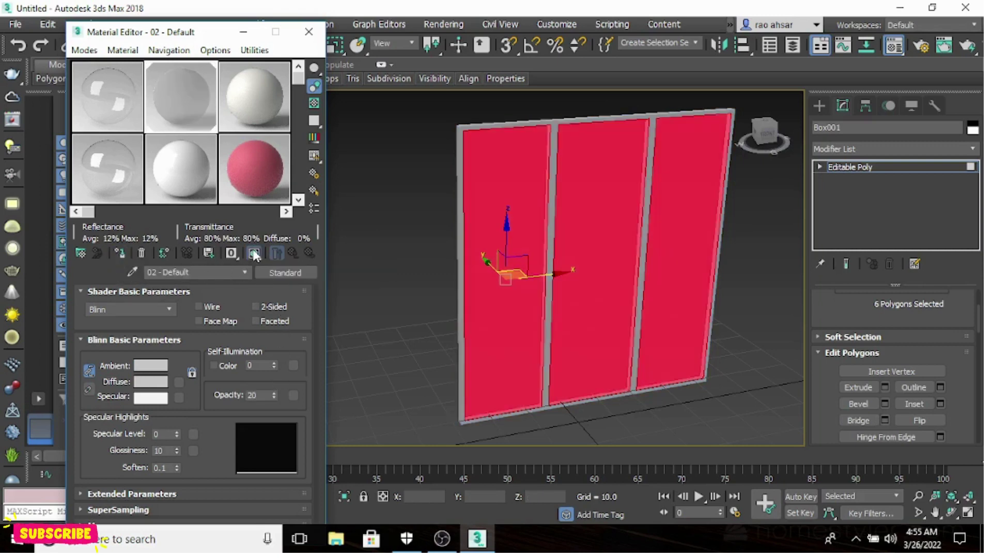
left_click(412, 261)
Step: Examine the transparency of the panes and the surrounding frame from several angles and distances
middle_click_drag(680, 283, 625, 325)
scroll(639, 283, "down", 6)
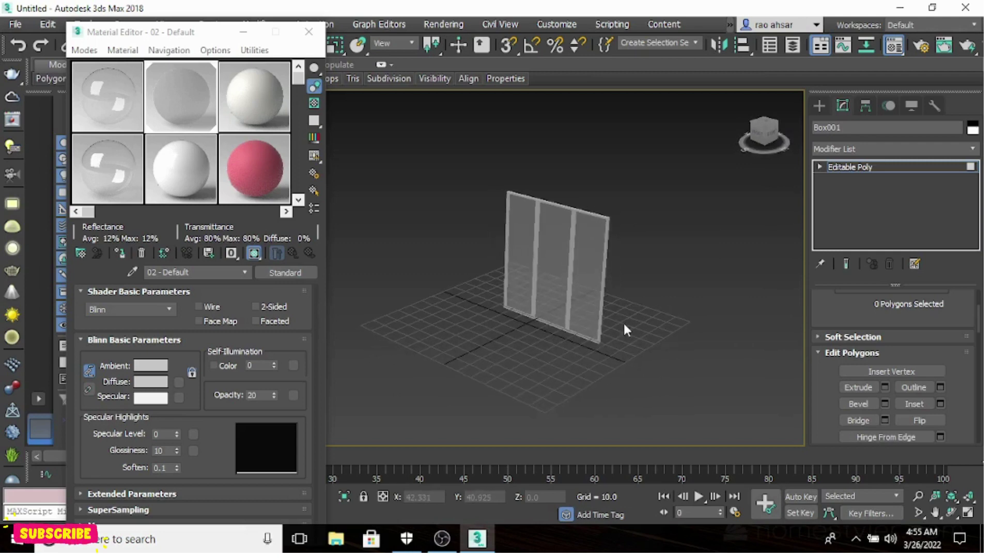
middle_click_drag(719, 265, 429, 308, "alt")
scroll(501, 284, "up", 4)
scroll(504, 357, "down", 5)
middle_click_drag(491, 347, 604, 364, "alt")
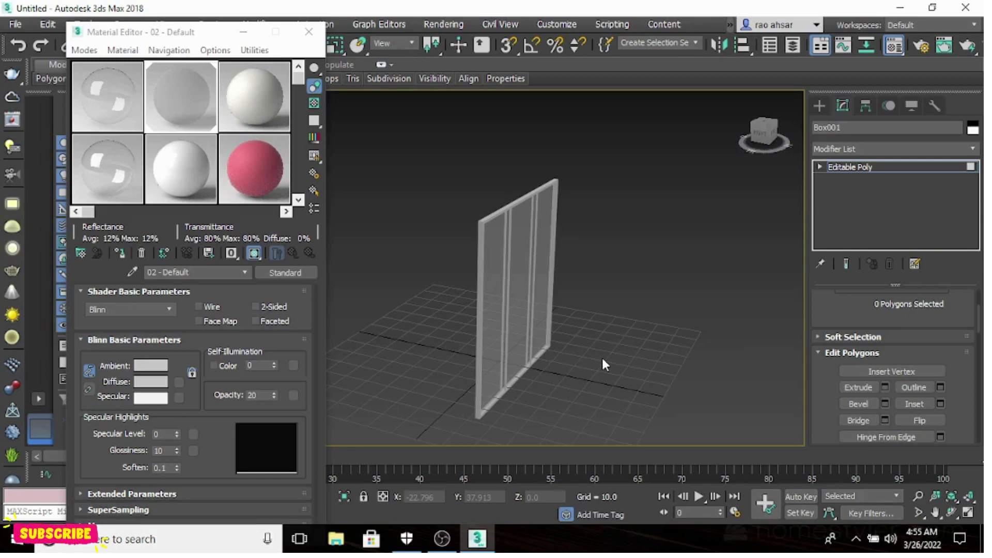
scroll(578, 336, "down", 3)
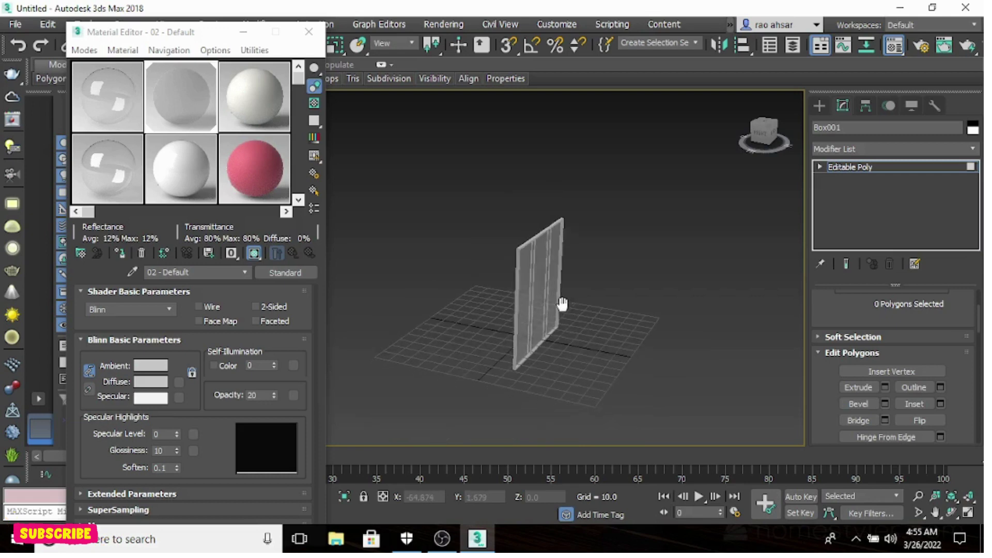
middle_click_drag(588, 339, 533, 284, "alt")
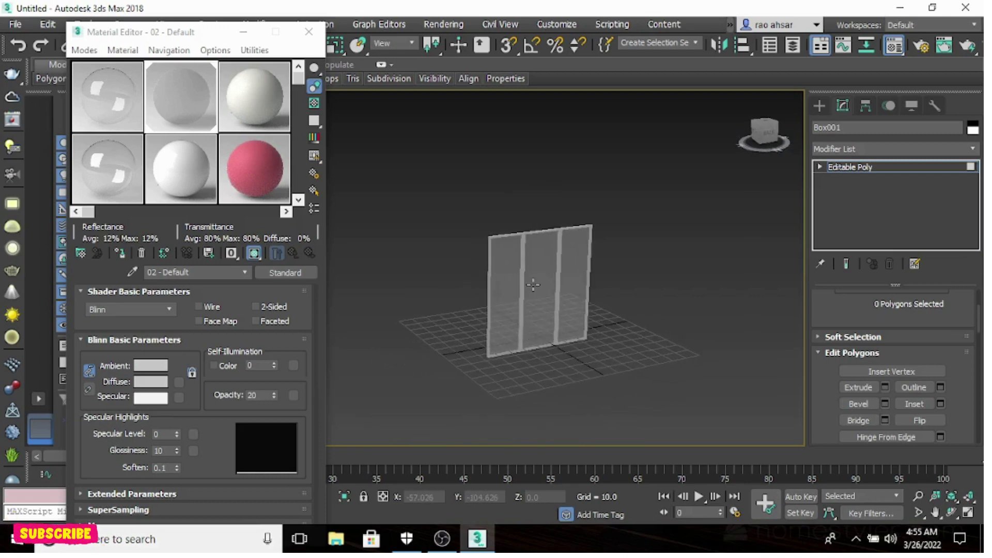